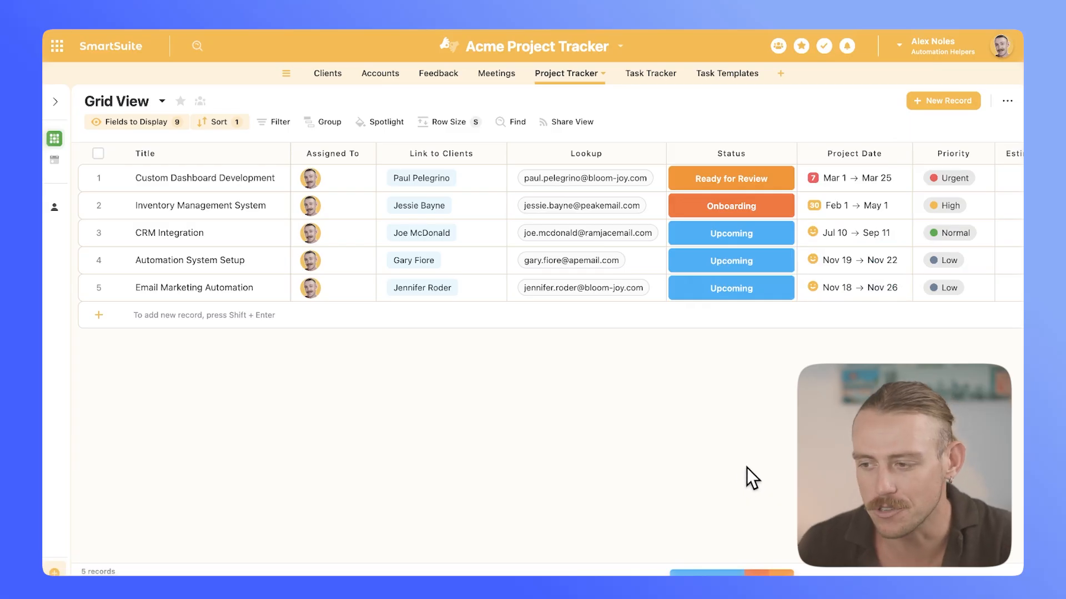
Examine the Task Templates table and the Schedule Discovery Call record's phase options, instructions and project link
{"action": "left_click", "coordinate": [721, 77]}
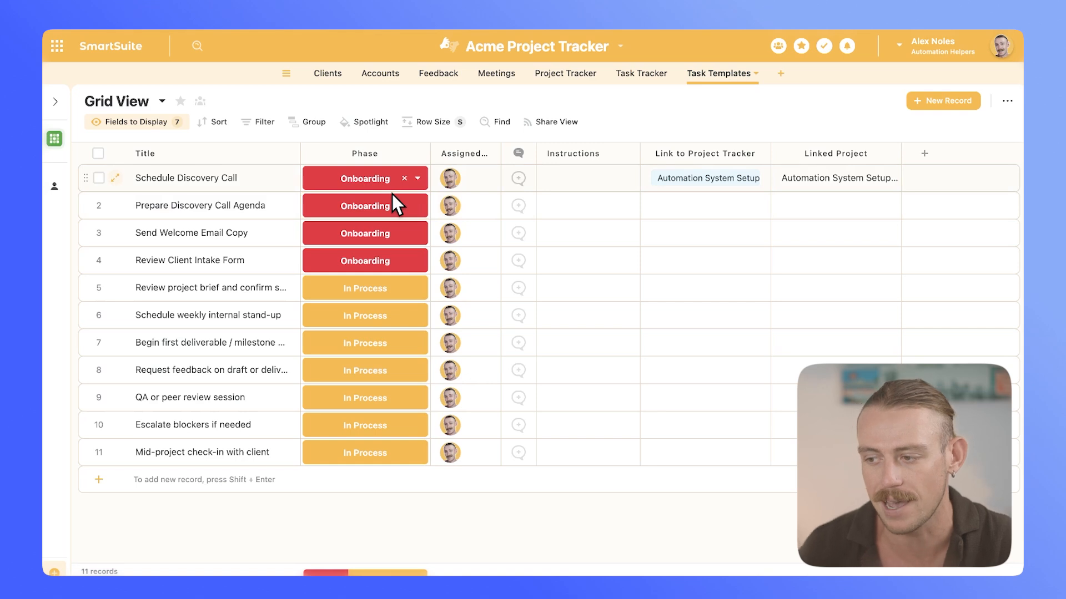
{"action": "left_click", "coordinate": [418, 179]}
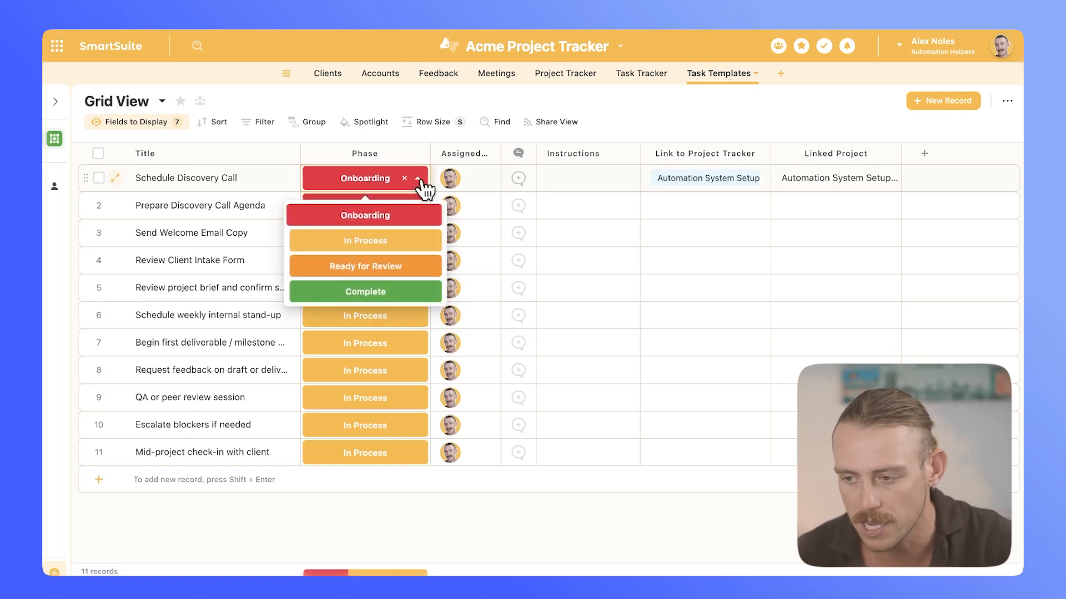
{"action": "double_click", "coordinate": [421, 182]}
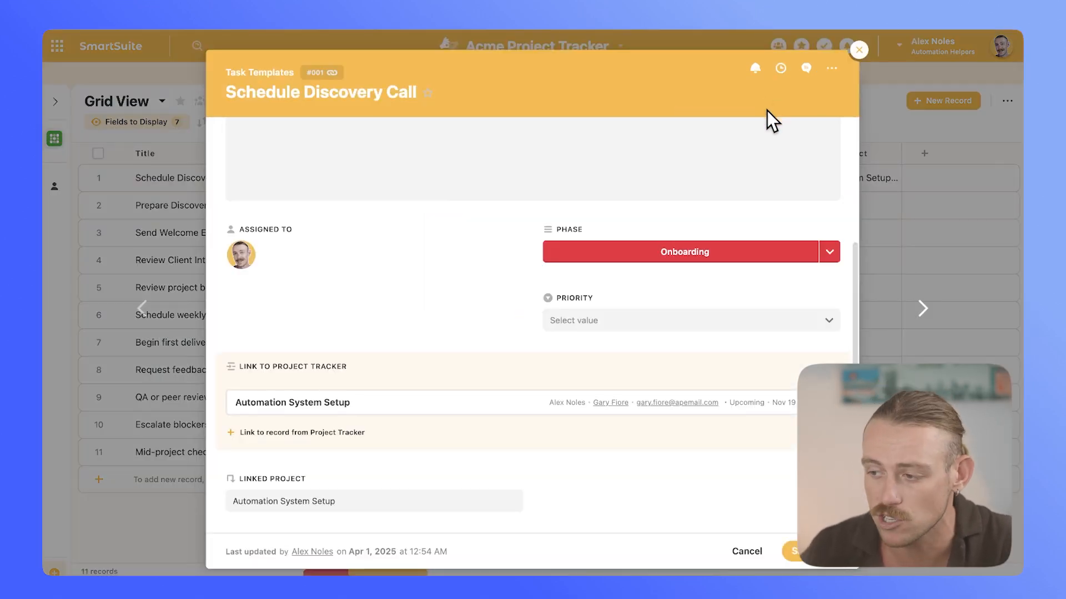
{"action": "scroll", "coordinate": [494, 320], "scroll_direction": "down", "scroll_amount": 1}
{"action": "scroll", "coordinate": [495, 320], "scroll_direction": "down", "scroll_amount": 2}
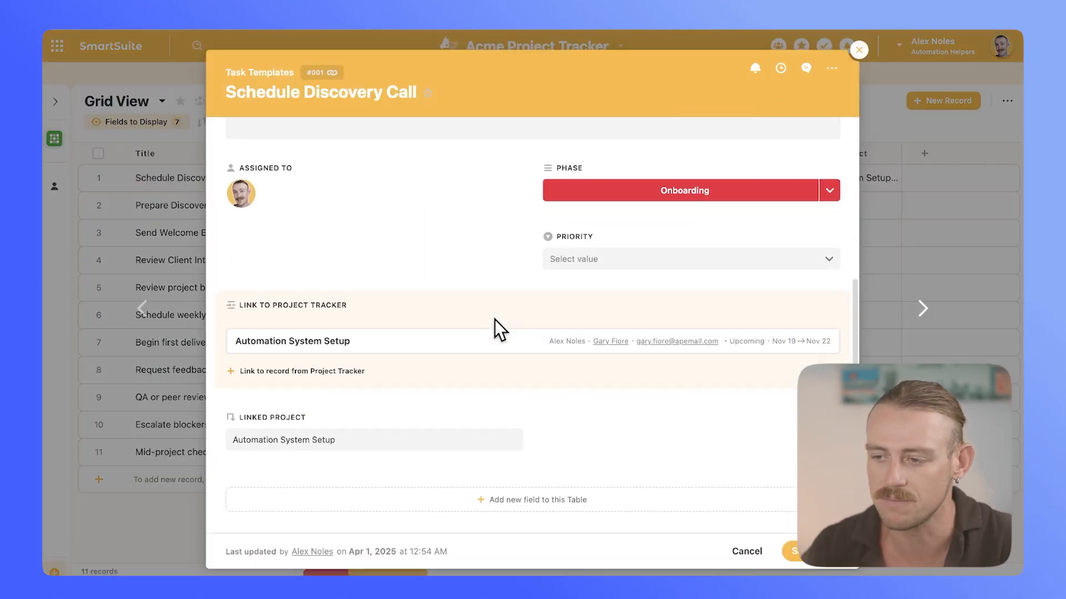
{"action": "scroll", "coordinate": [494, 319], "scroll_direction": "up", "scroll_amount": 5}
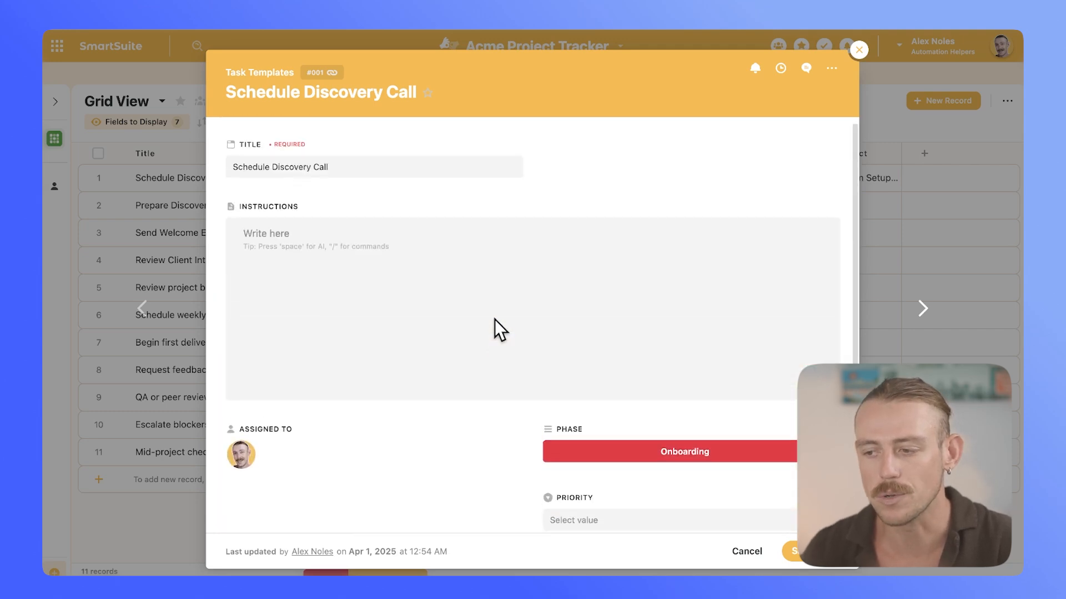
{"action": "left_click", "coordinate": [493, 317]}
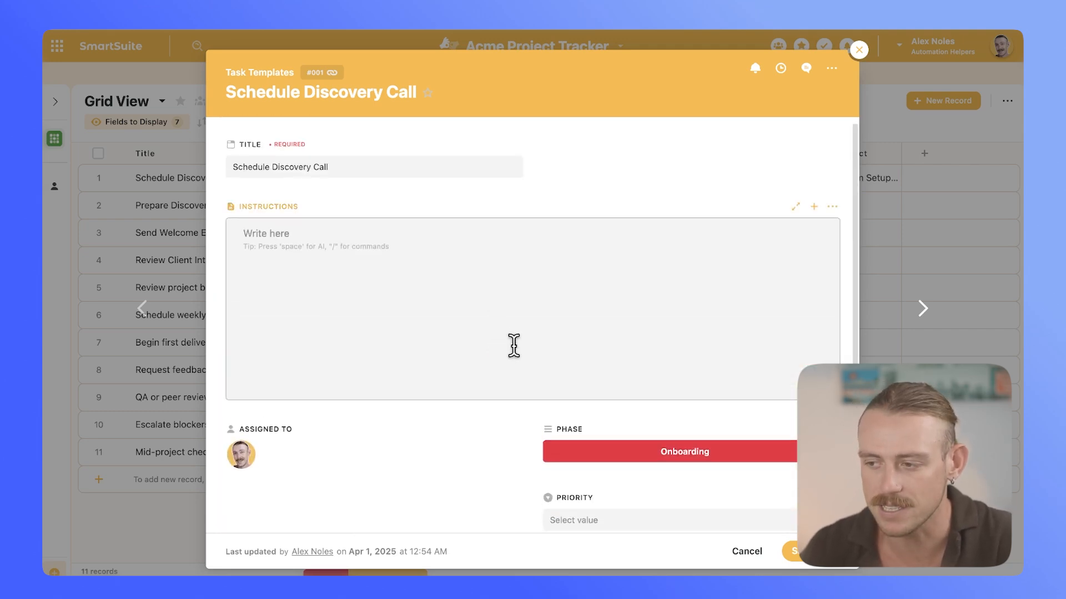
{"action": "left_click", "coordinate": [684, 451]}
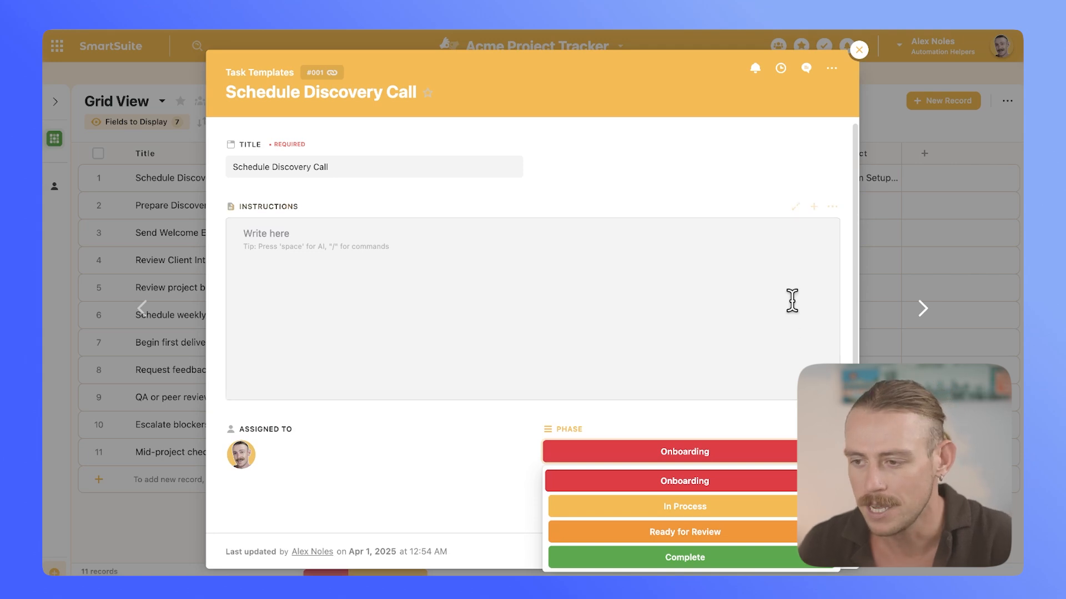
{"action": "left_click", "coordinate": [860, 51]}
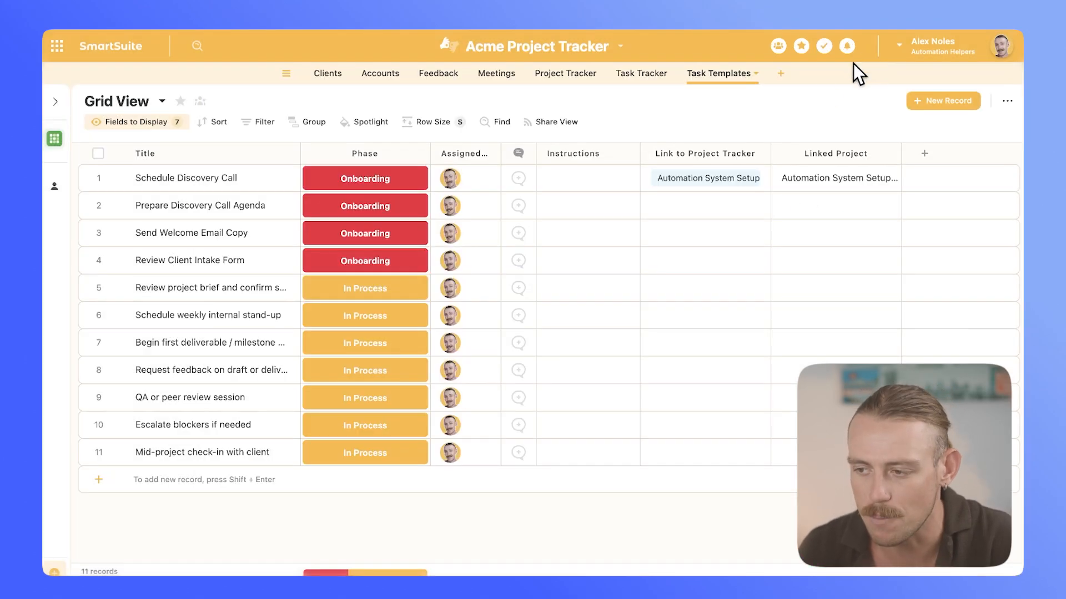
Add a Linked Record field to the Project Tracker table that links to Task Templates
{"action": "left_click", "coordinate": [554, 78]}
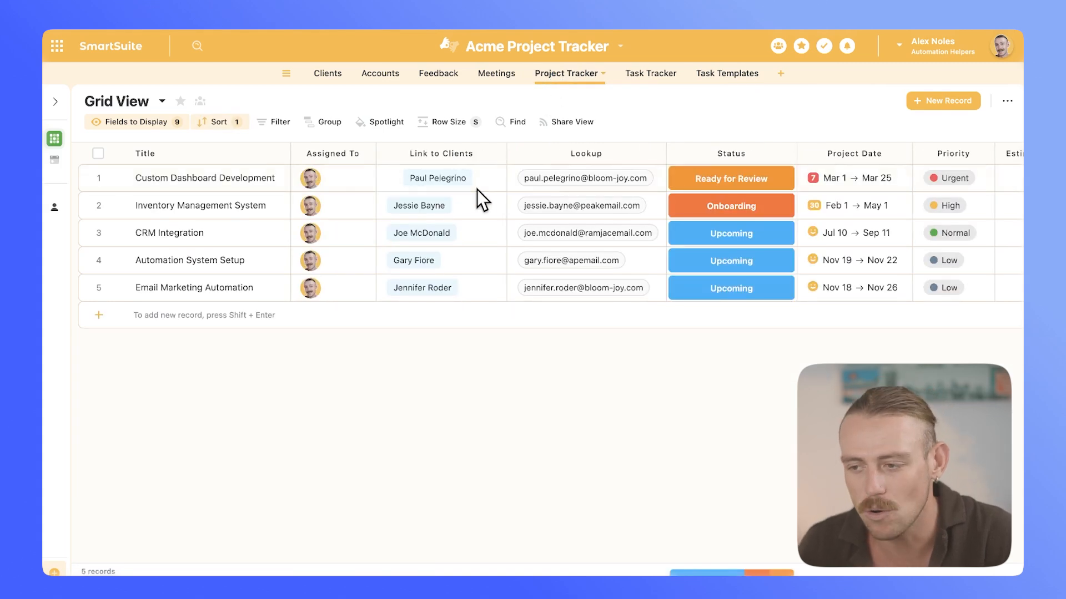
{"action": "scroll", "coordinate": [478, 189], "scroll_direction": "right", "scroll_amount": 4}
{"action": "scroll", "coordinate": [477, 188], "scroll_direction": "right", "scroll_amount": 3}
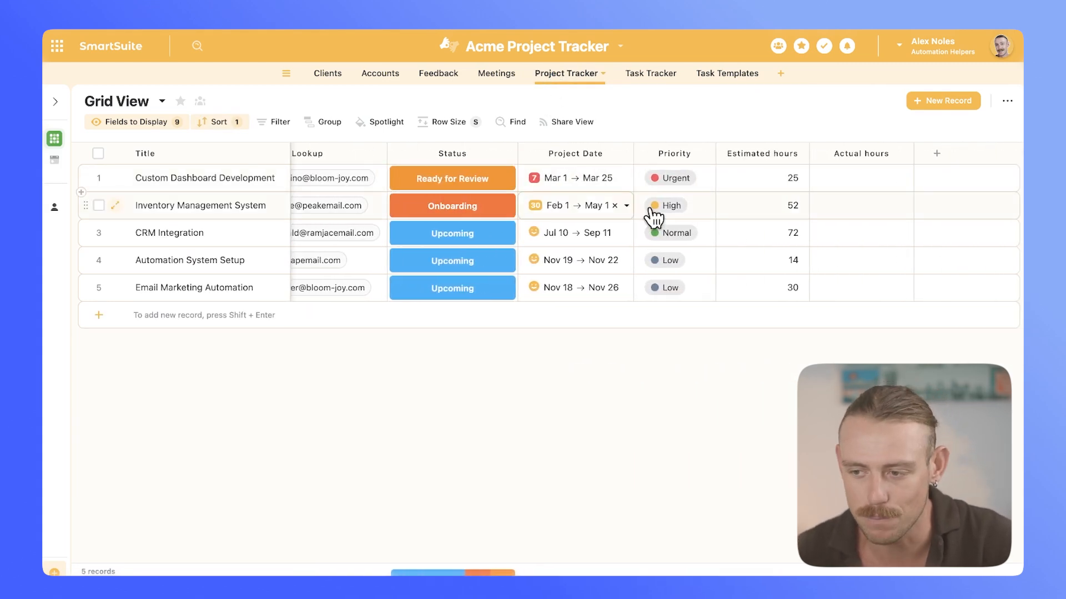
{"action": "left_click", "coordinate": [944, 154]}
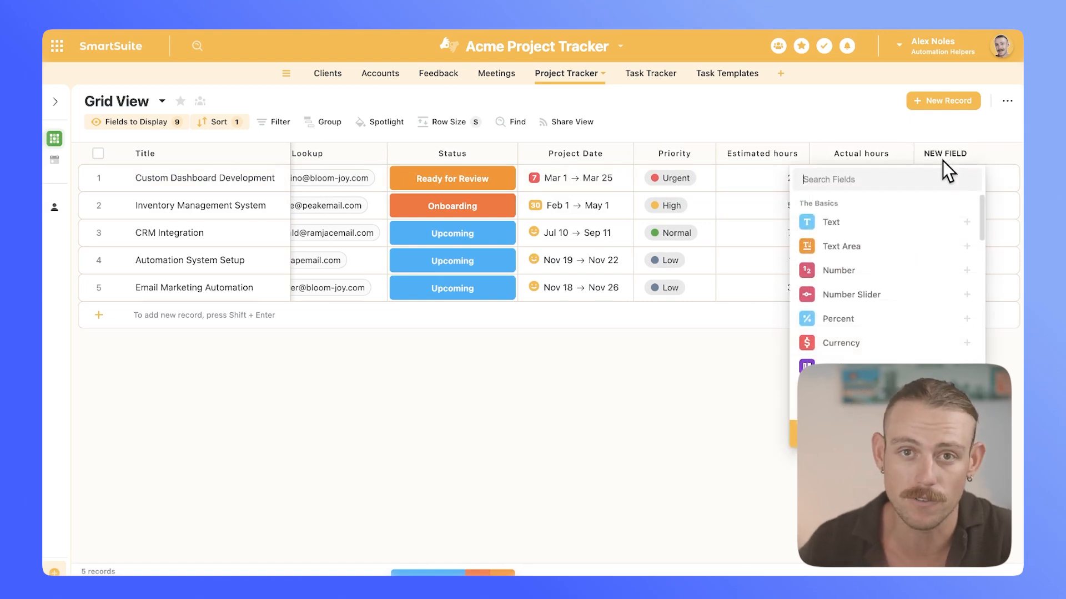
{"action": "type", "text": "linke"}
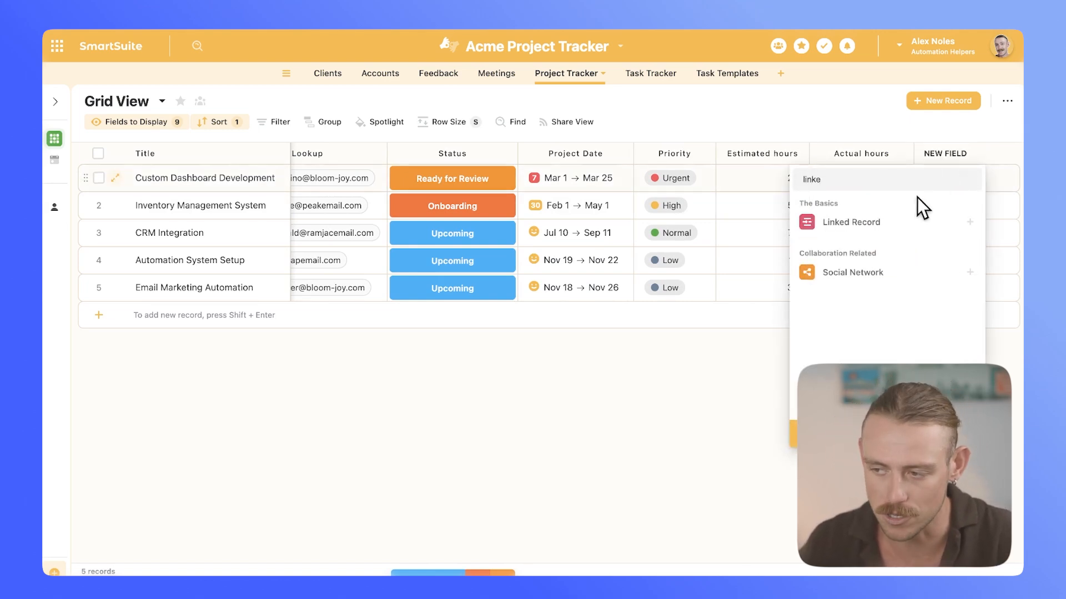
{"action": "left_click", "coordinate": [887, 224]}
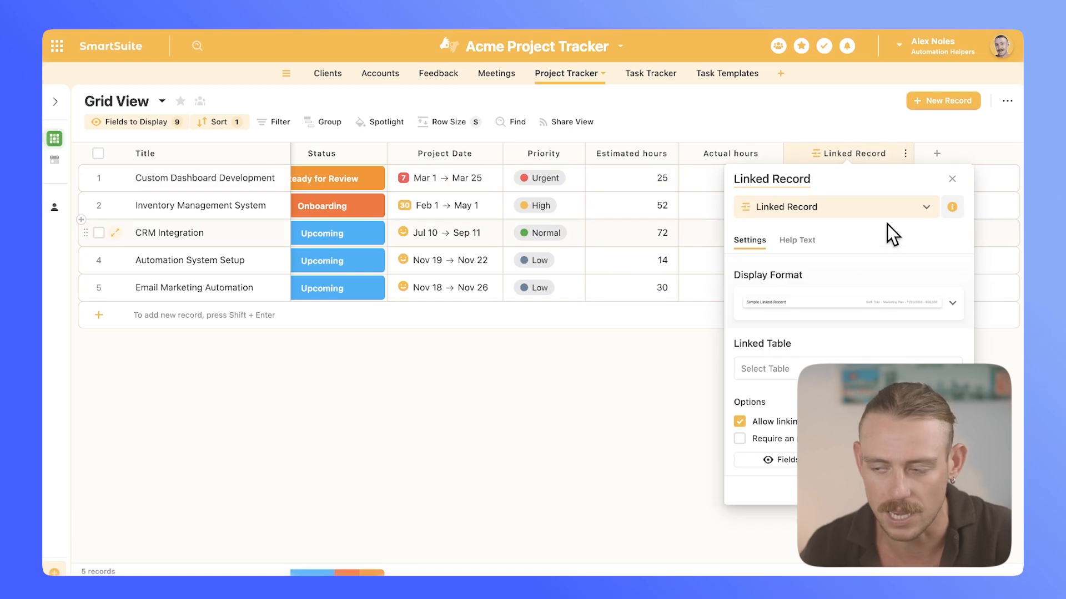
{"action": "left_click", "coordinate": [845, 362]}
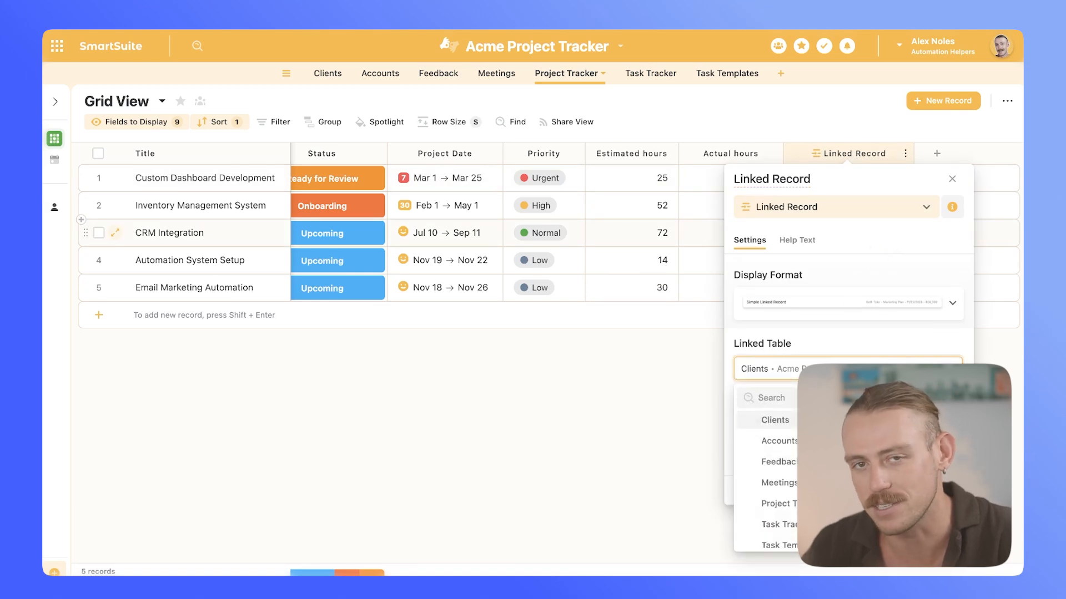
{"action": "left_click", "coordinate": [774, 545]}
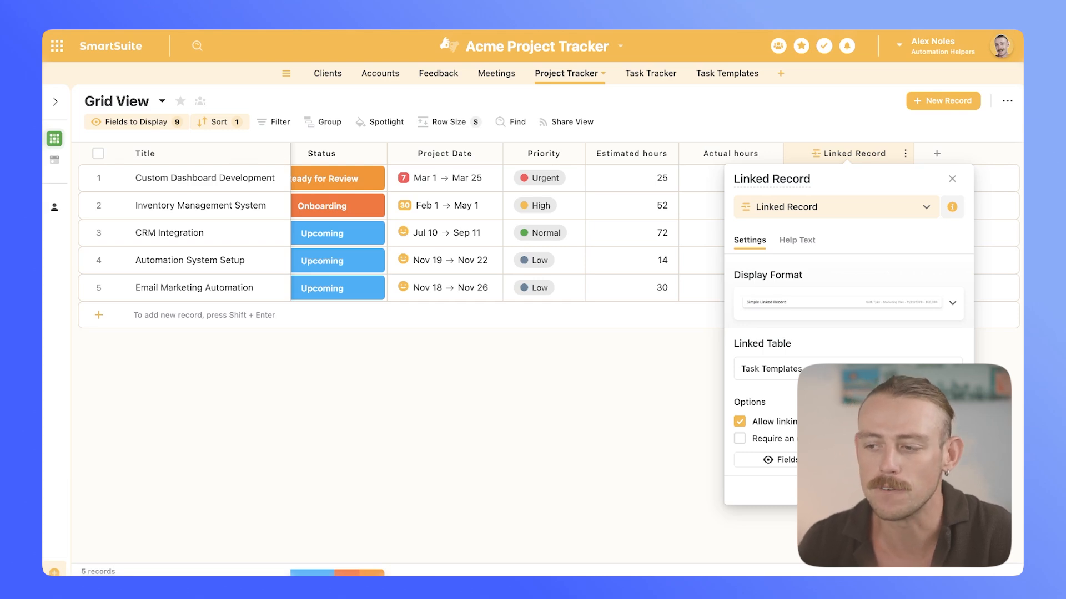
{"action": "left_click", "coordinate": [939, 491]}
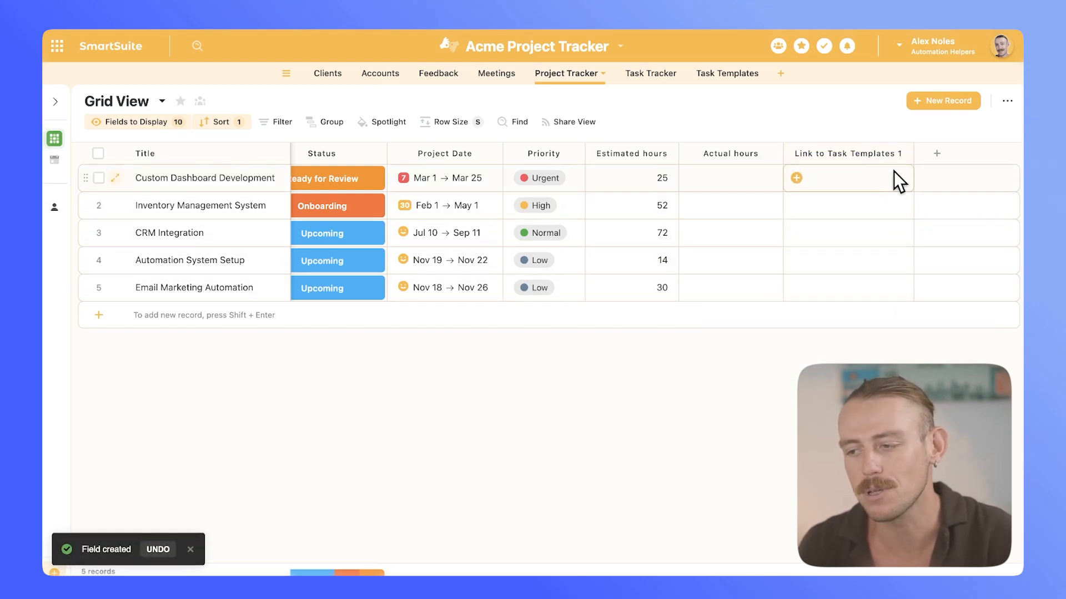
{"action": "left_click", "coordinate": [905, 154]}
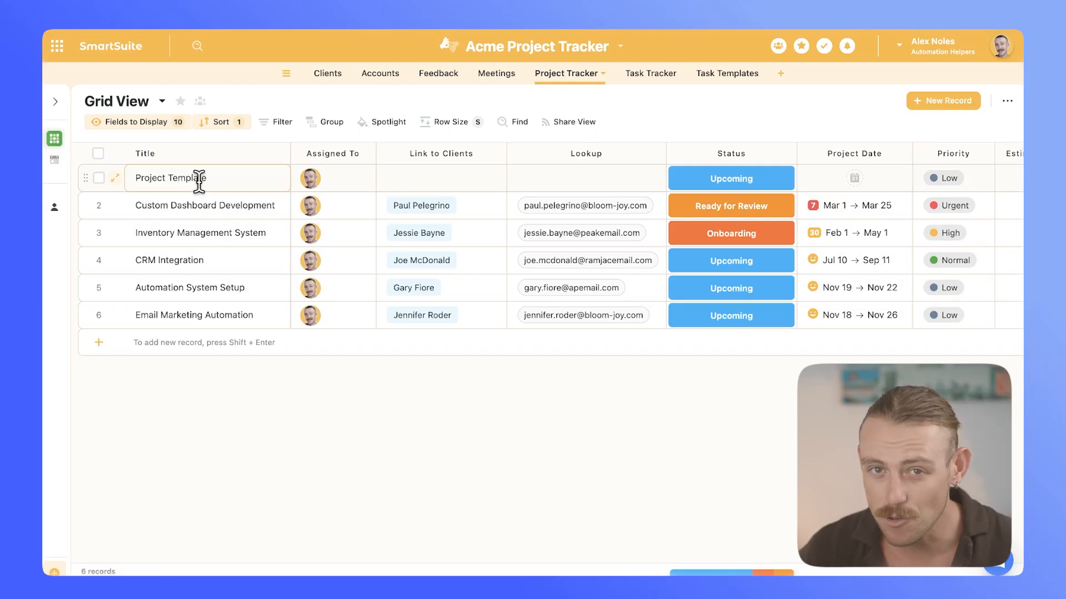
Delete the Project Template record from the Project Tracker table
{"action": "left_click", "coordinate": [98, 178]}
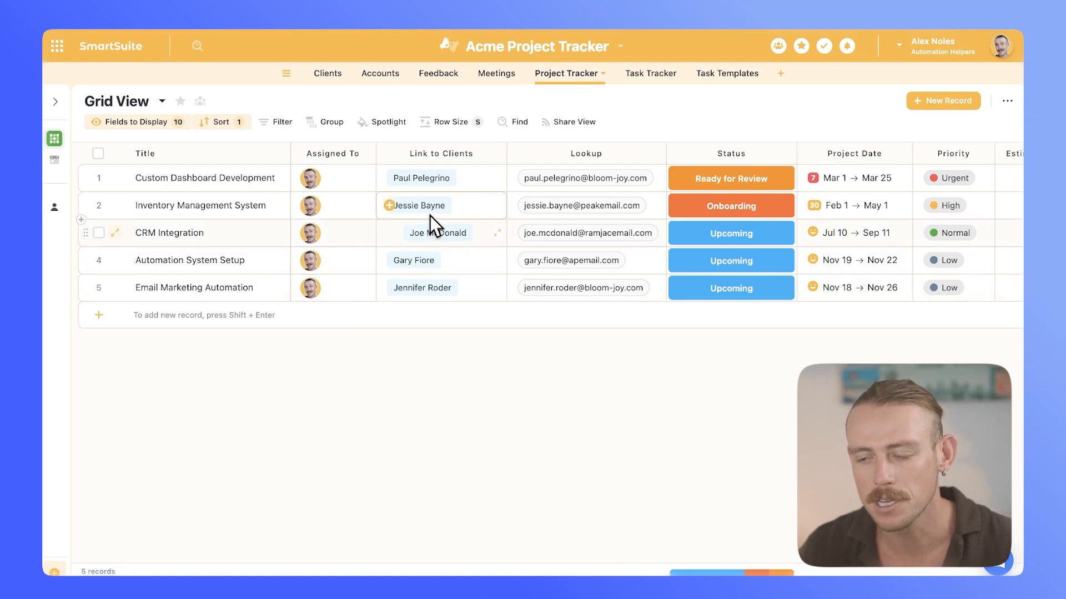
Create a new solution automation triggered when a record is created in the Project Tracker table
{"action": "left_click", "coordinate": [620, 46]}
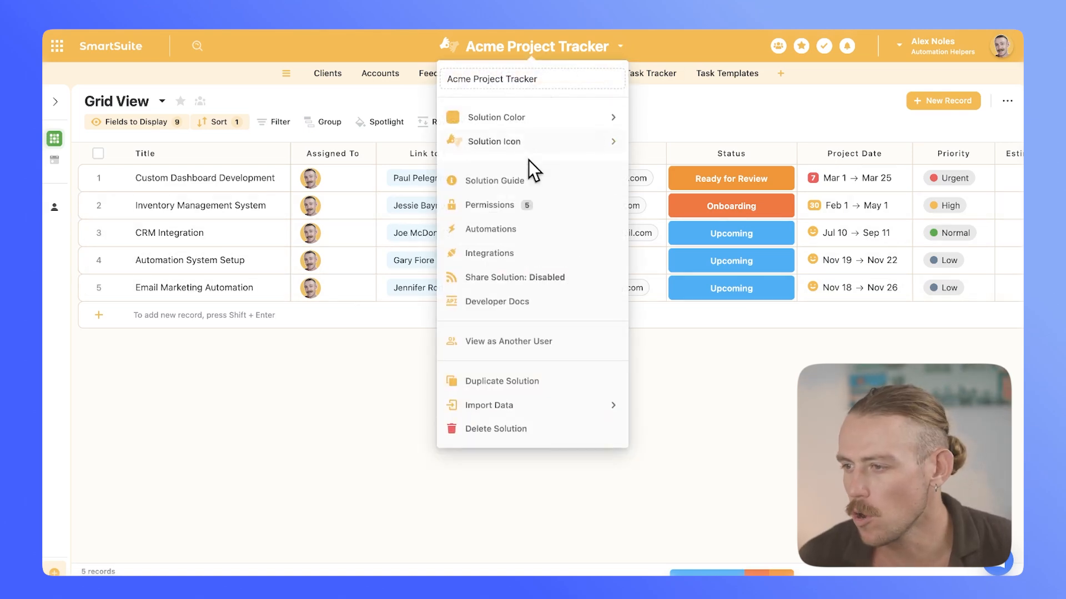
{"action": "left_click", "coordinate": [501, 228]}
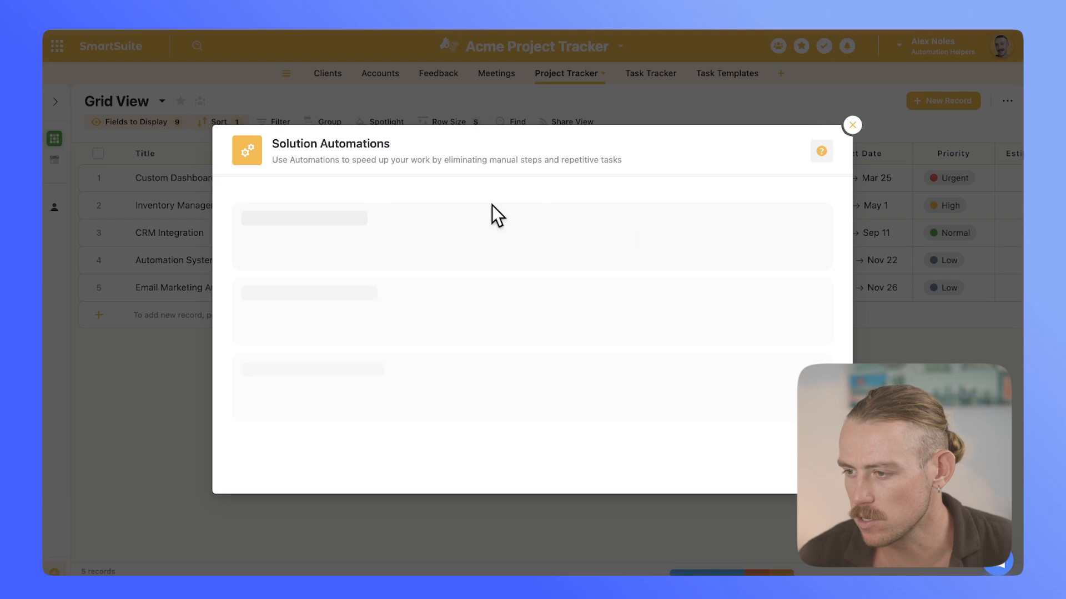
{"action": "left_click", "coordinate": [621, 452]}
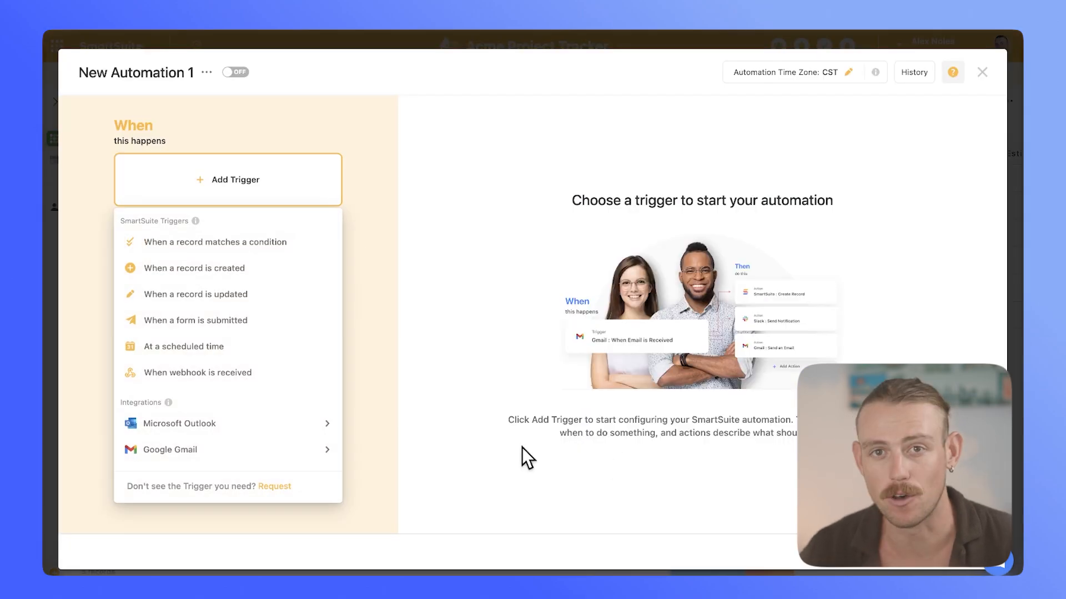
{"action": "left_click", "coordinate": [238, 272]}
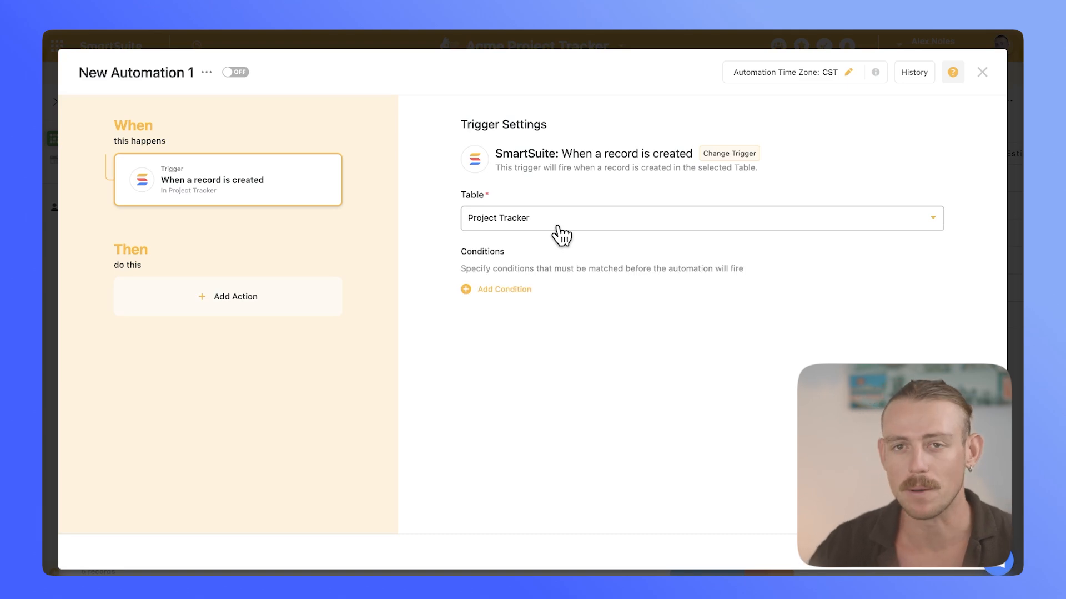
Add a Create a record action to the automation that targets the Task Tracker table
{"action": "left_click", "coordinate": [281, 308]}
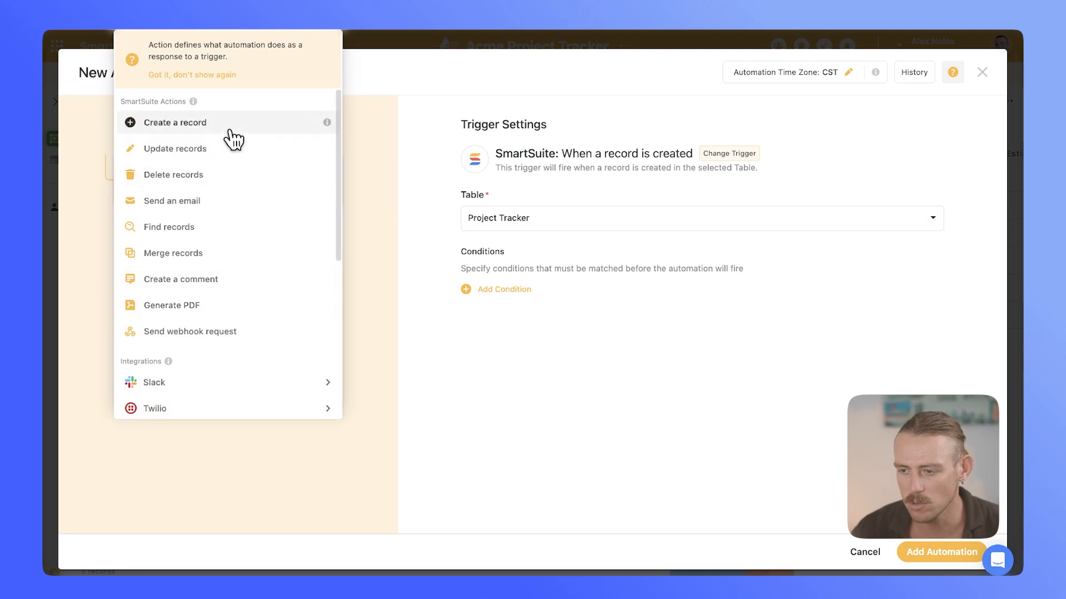
{"action": "left_click", "coordinate": [229, 131]}
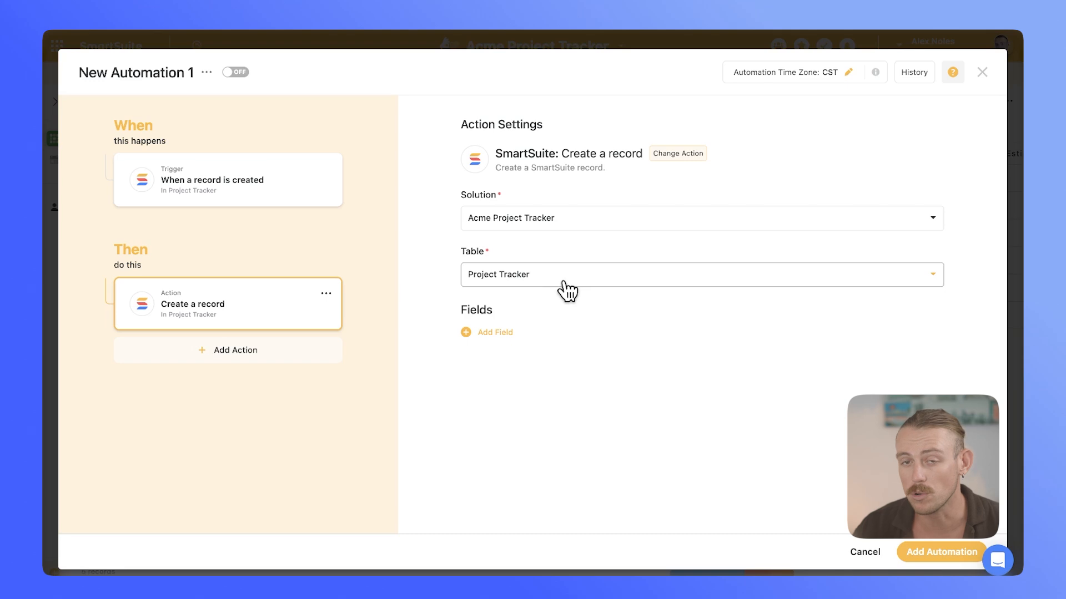
{"action": "left_click", "coordinate": [564, 284]}
{"action": "left_click_drag", "start_coordinate": [542, 408], "coordinate": [544, 432]}
{"action": "left_click", "coordinate": [543, 427]}
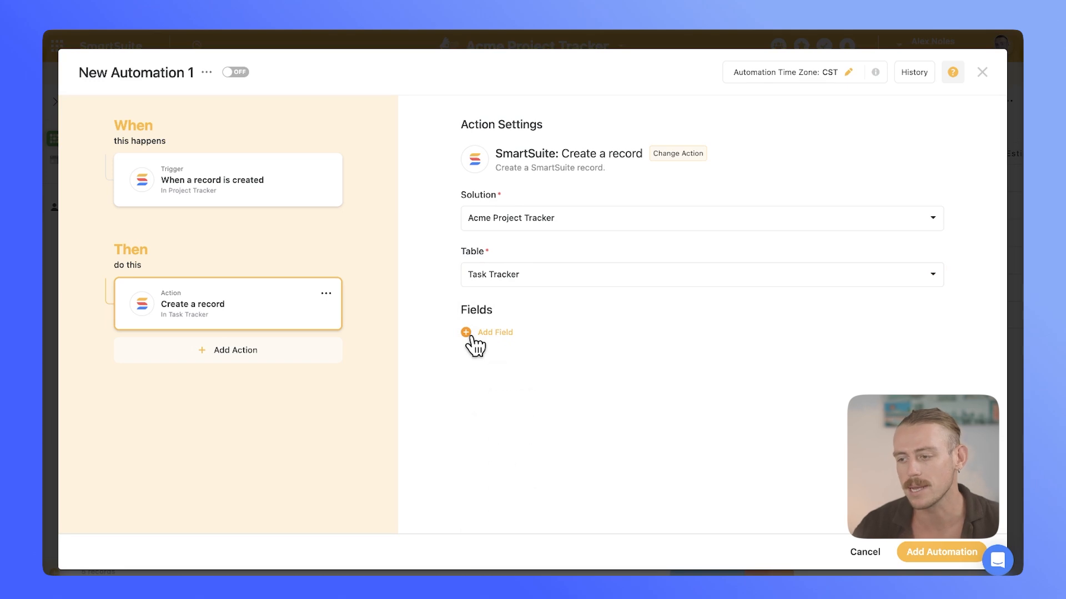
Set the created record's Title to "Book Discovery Call with Client" and its Assigned To field to a specific team member
{"action": "left_click", "coordinate": [571, 534]}
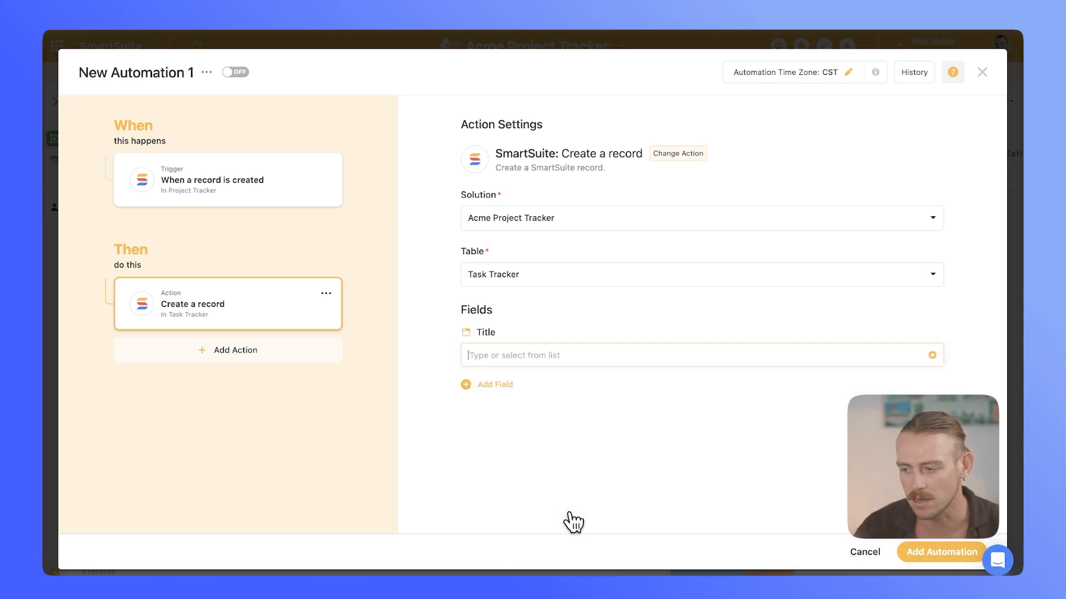
{"action": "type", "text": "Call with Client"}
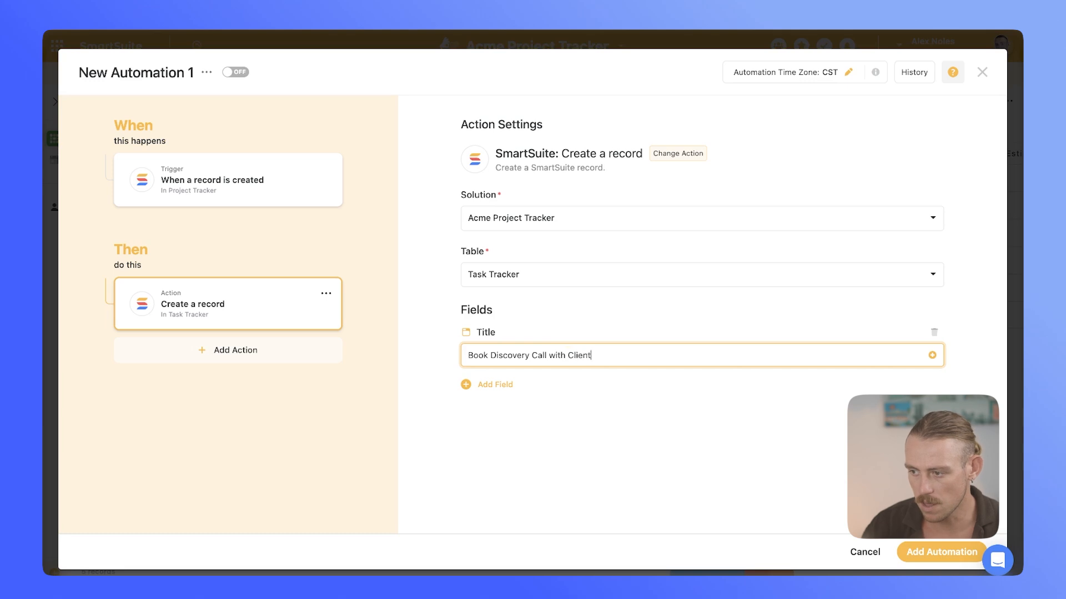
{"action": "left_click", "coordinate": [492, 386]}
{"action": "left_click", "coordinate": [511, 438]}
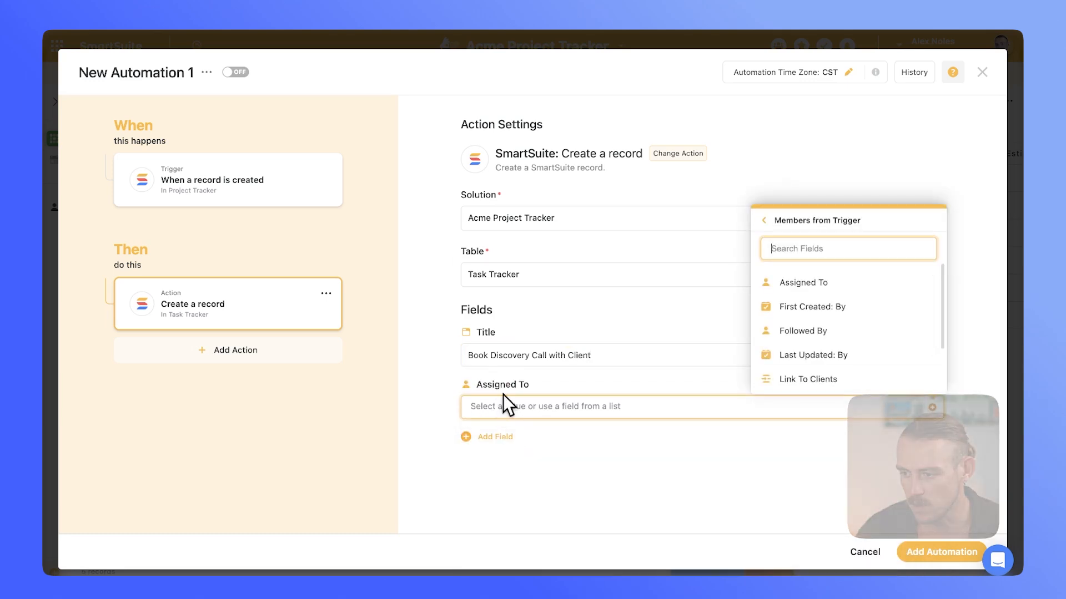
{"action": "left_click", "coordinate": [777, 221]}
{"action": "left_click", "coordinate": [827, 464]}
{"action": "type", "text": "alex"}
{"action": "left_click", "coordinate": [811, 498]}
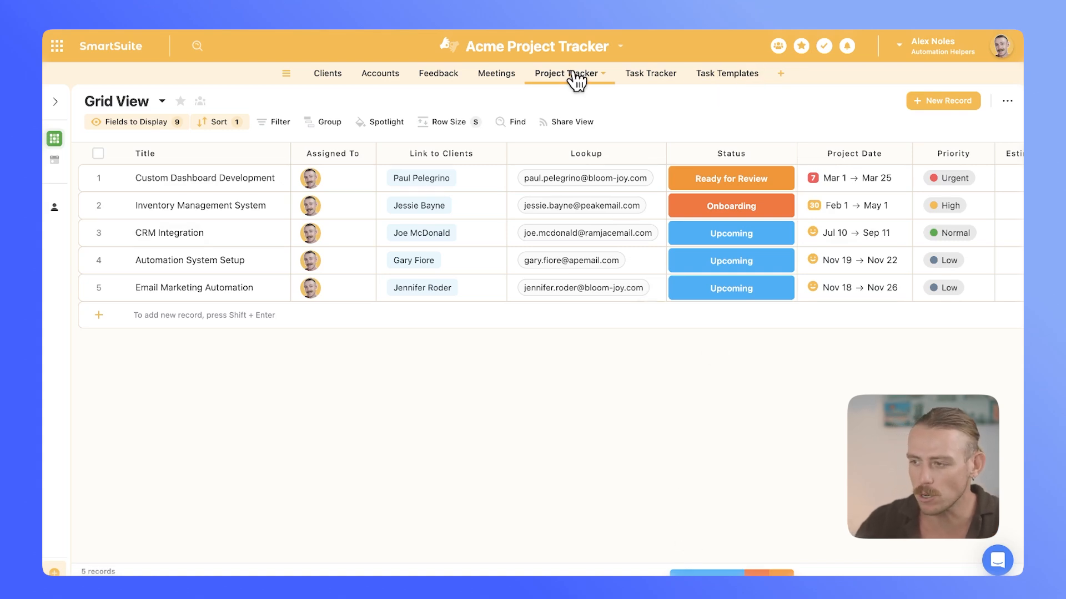
From the Task Templates table, create a new automation triggered when a record there is updated
{"action": "left_click", "coordinate": [661, 77]}
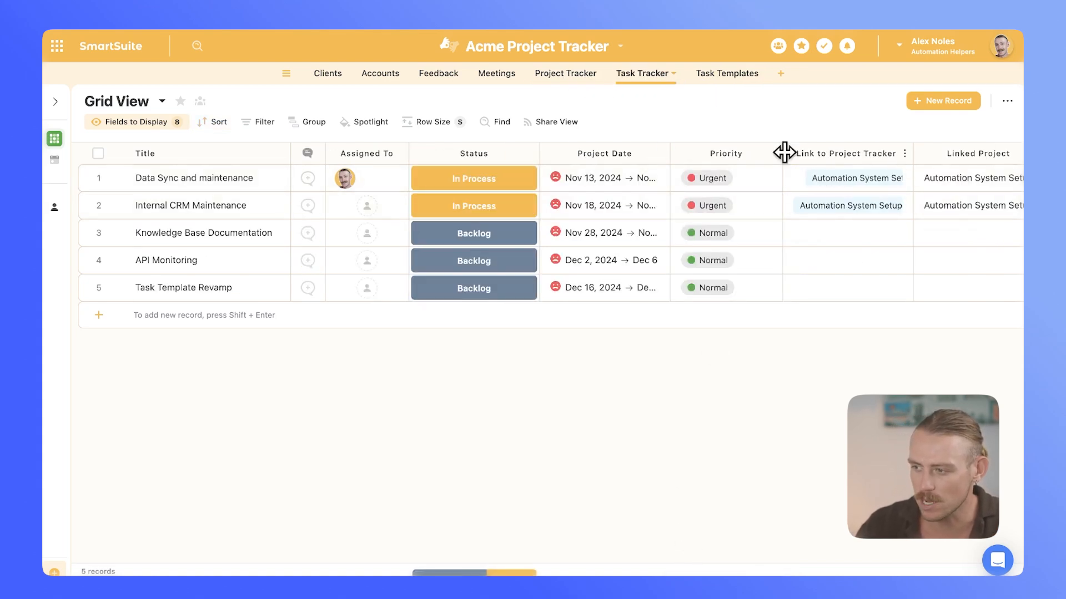
{"action": "left_click", "coordinate": [731, 76]}
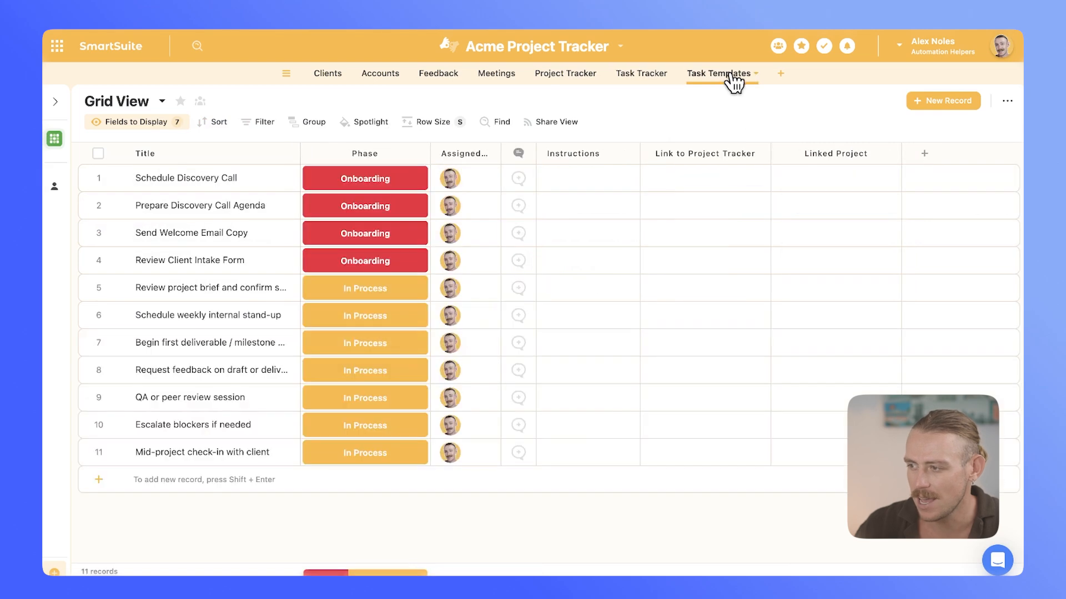
{"action": "left_click", "coordinate": [619, 48]}
{"action": "left_click", "coordinate": [487, 225]}
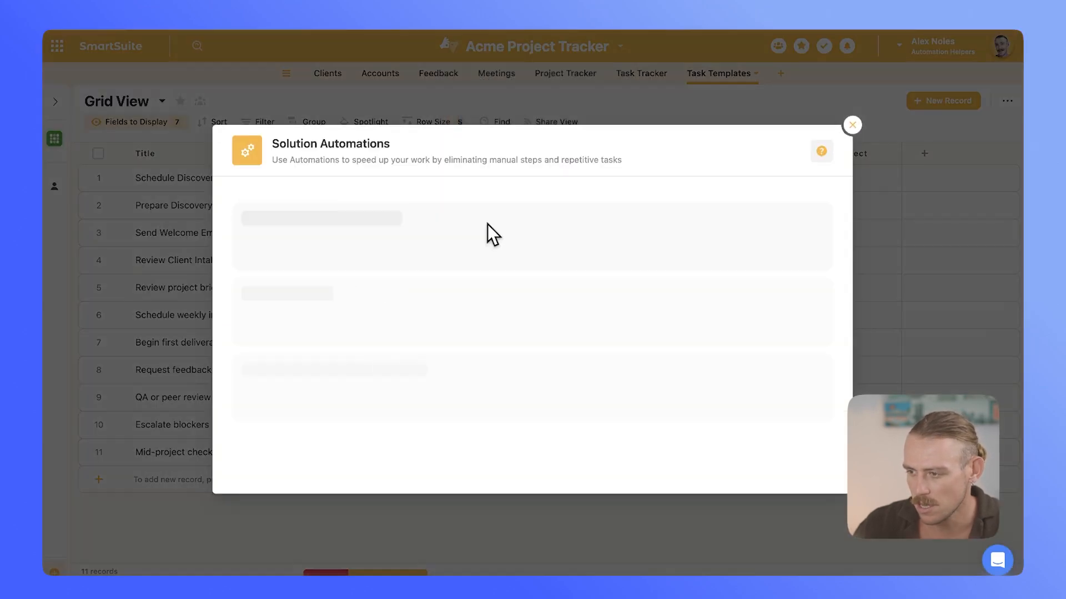
{"action": "left_click", "coordinate": [559, 444]}
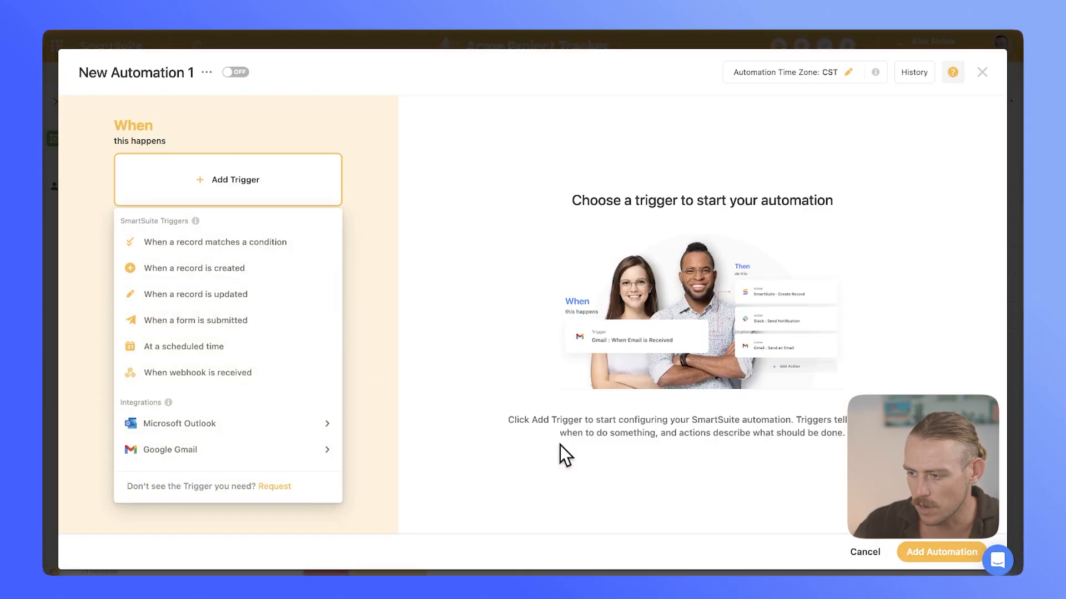
{"action": "left_click", "coordinate": [274, 299]}
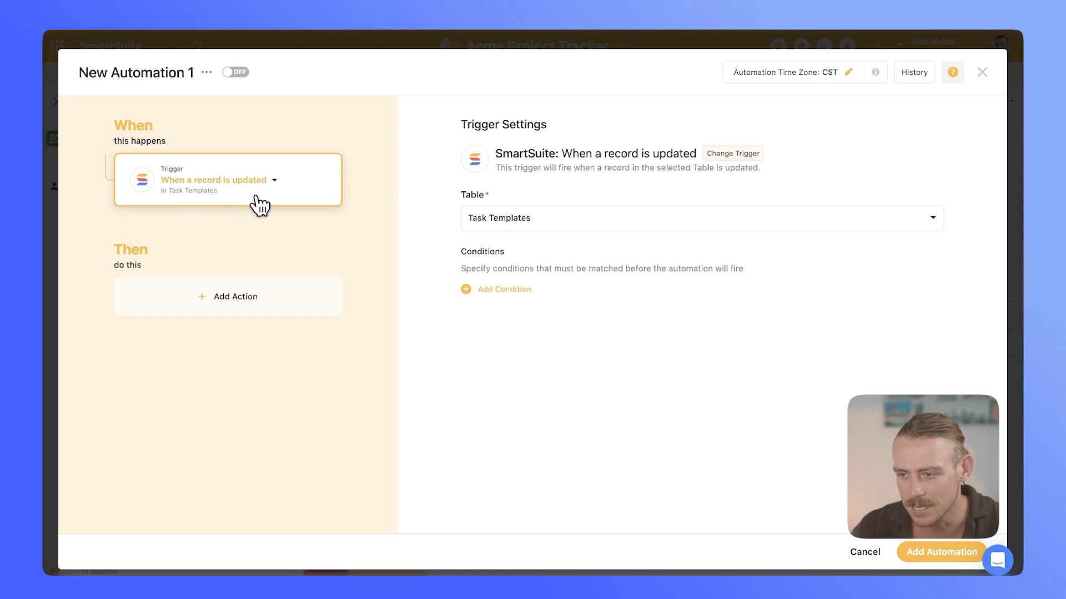
Add a trigger condition based on the Linked Project field of the Task Templates table
{"action": "left_click", "coordinate": [495, 300]}
{"action": "left_click", "coordinate": [572, 277]}
{"action": "scroll", "coordinate": [598, 391], "scroll_direction": "down", "scroll_amount": 5}
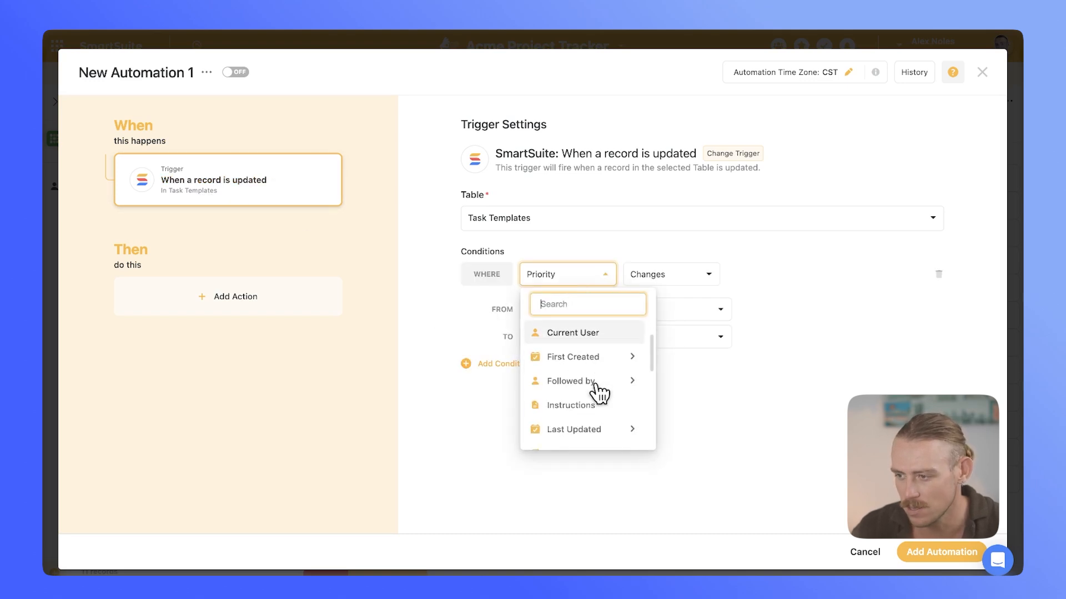
{"action": "scroll", "coordinate": [598, 391], "scroll_direction": "down", "scroll_amount": 4}
{"action": "scroll", "coordinate": [599, 394], "scroll_direction": "up", "scroll_amount": 4}
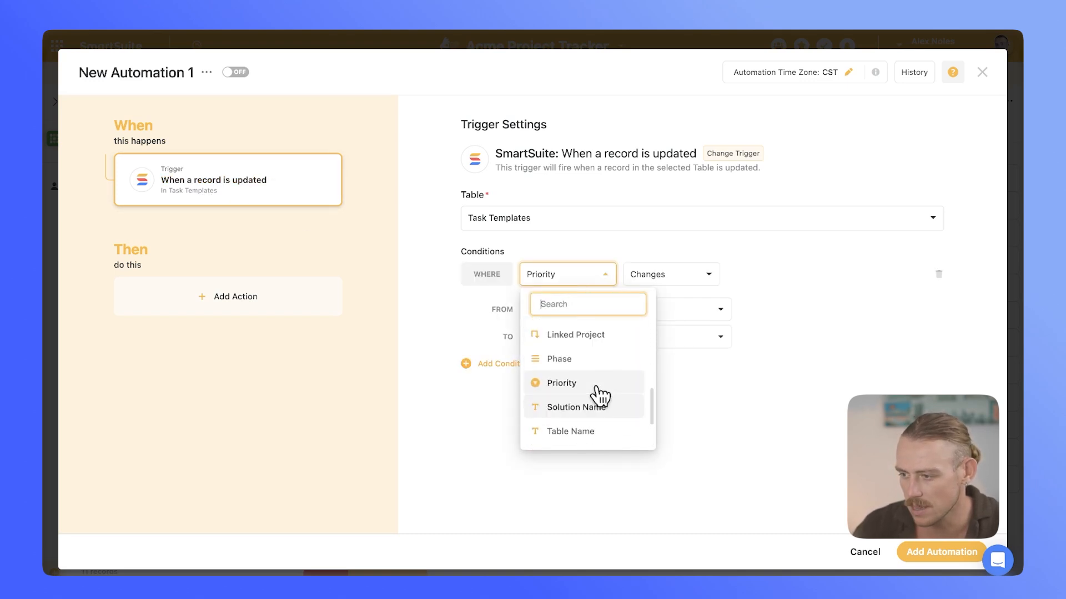
{"action": "scroll", "coordinate": [599, 396], "scroll_direction": "up", "scroll_amount": 4}
{"action": "scroll", "coordinate": [600, 388], "scroll_direction": "down", "scroll_amount": 2}
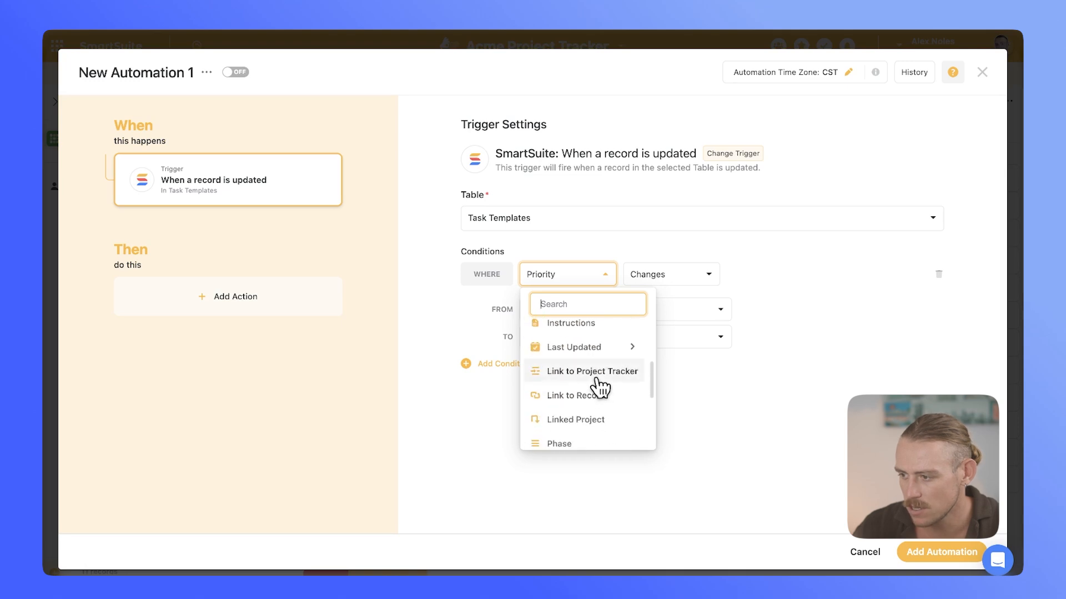
{"action": "left_click", "coordinate": [603, 420]}
Set the Linked Project condition to Changes, from Is empty to Is not empty
{"action": "left_click", "coordinate": [664, 284]}
{"action": "scroll", "coordinate": [671, 351], "scroll_direction": "down", "scroll_amount": 1}
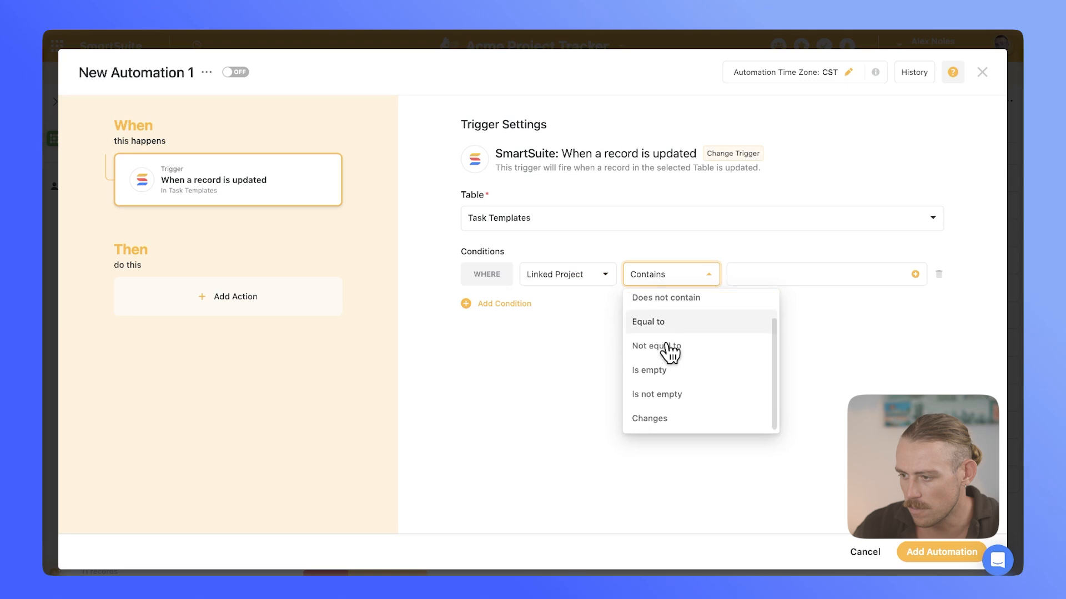
{"action": "left_click", "coordinate": [670, 419]}
{"action": "left_click", "coordinate": [608, 309]}
{"action": "scroll", "coordinate": [577, 439], "scroll_direction": "down", "scroll_amount": 2}
{"action": "left_click", "coordinate": [581, 438]}
{"action": "left_click", "coordinate": [594, 487]}
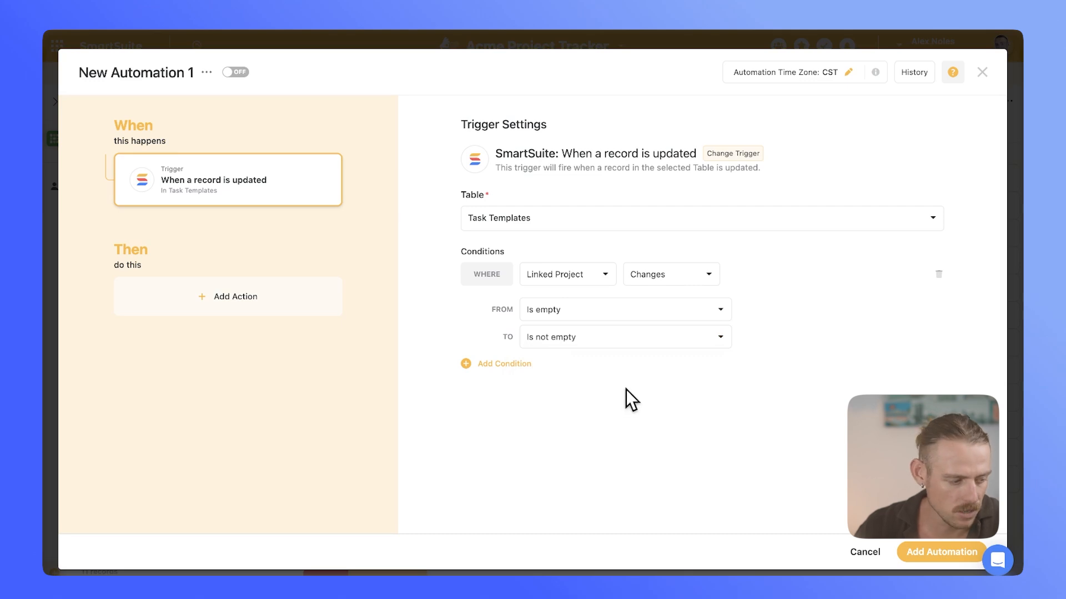
Add a Create a record action that targets the Task Tracker table
{"action": "left_click", "coordinate": [201, 298]}
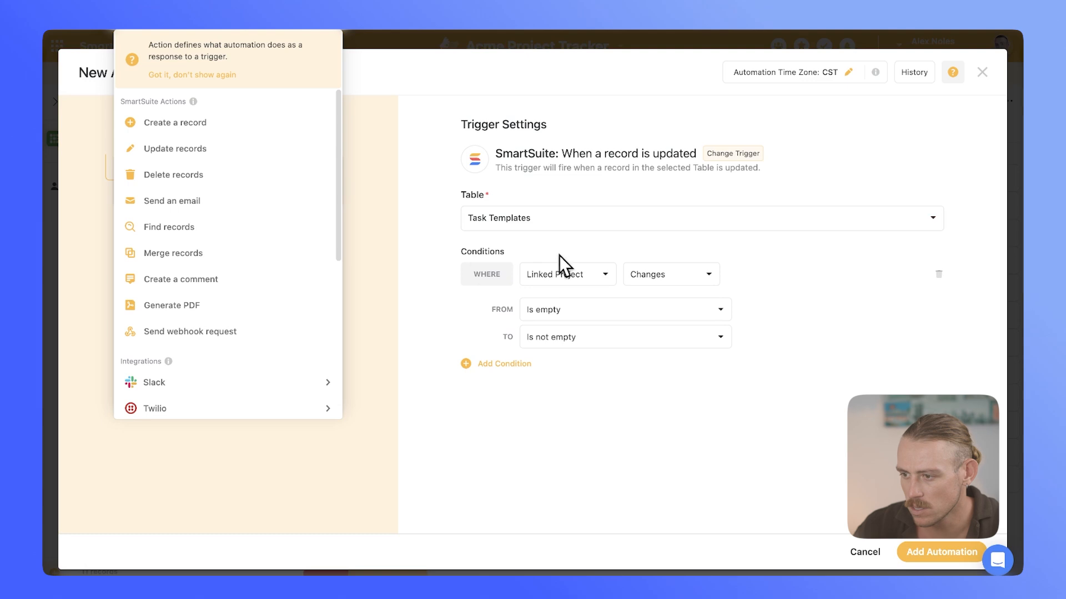
{"action": "left_click", "coordinate": [235, 123]}
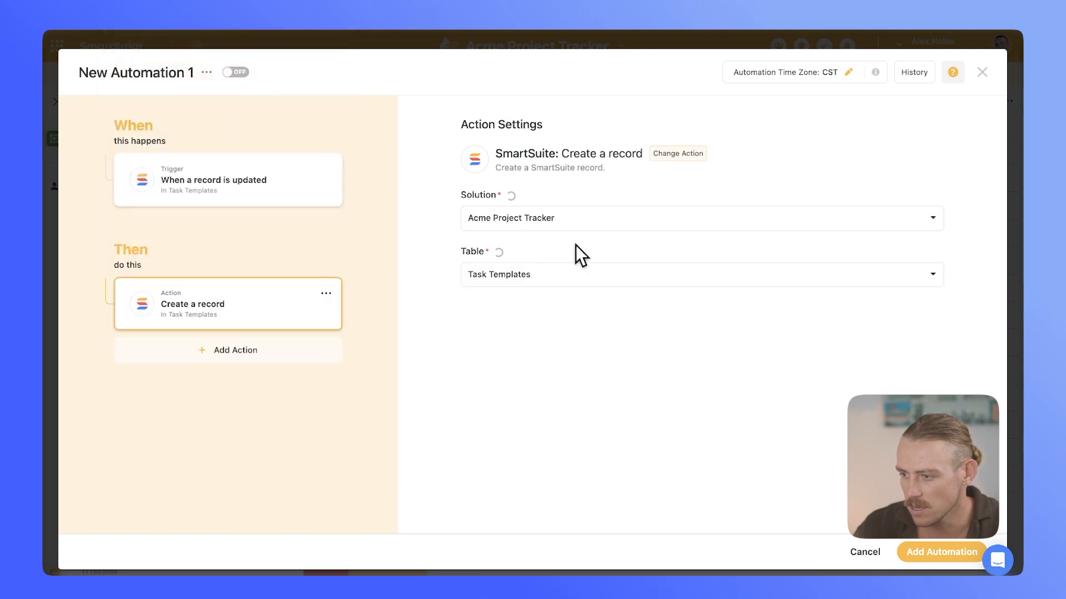
{"action": "left_click", "coordinate": [597, 280]}
{"action": "left_click", "coordinate": [522, 422]}
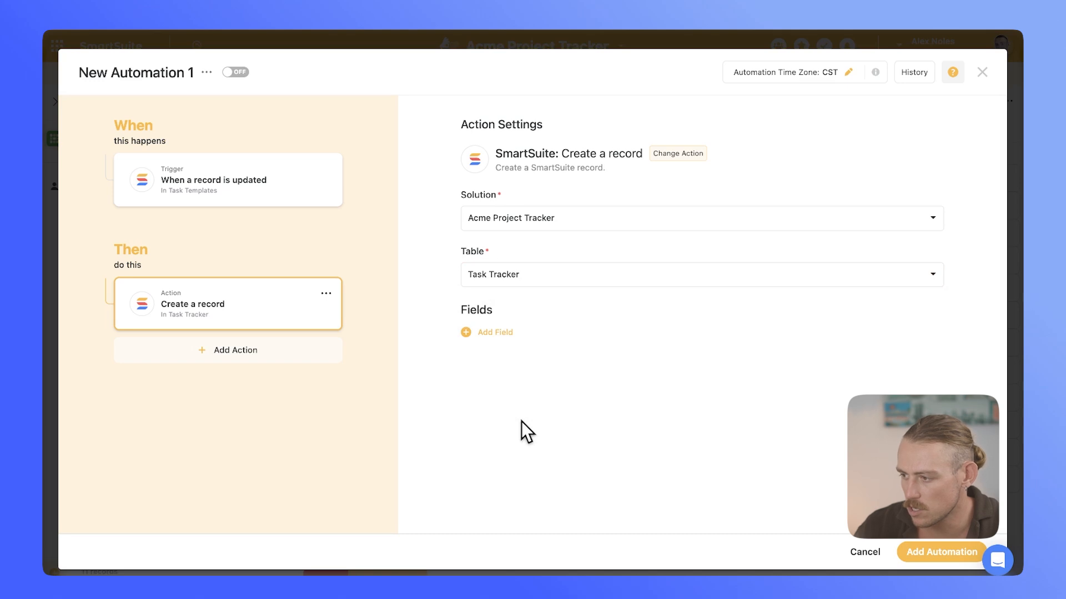
Fill the new task's Title with the trigger record's Title and add Assigned To to the action's fields
{"action": "left_click", "coordinate": [468, 332]}
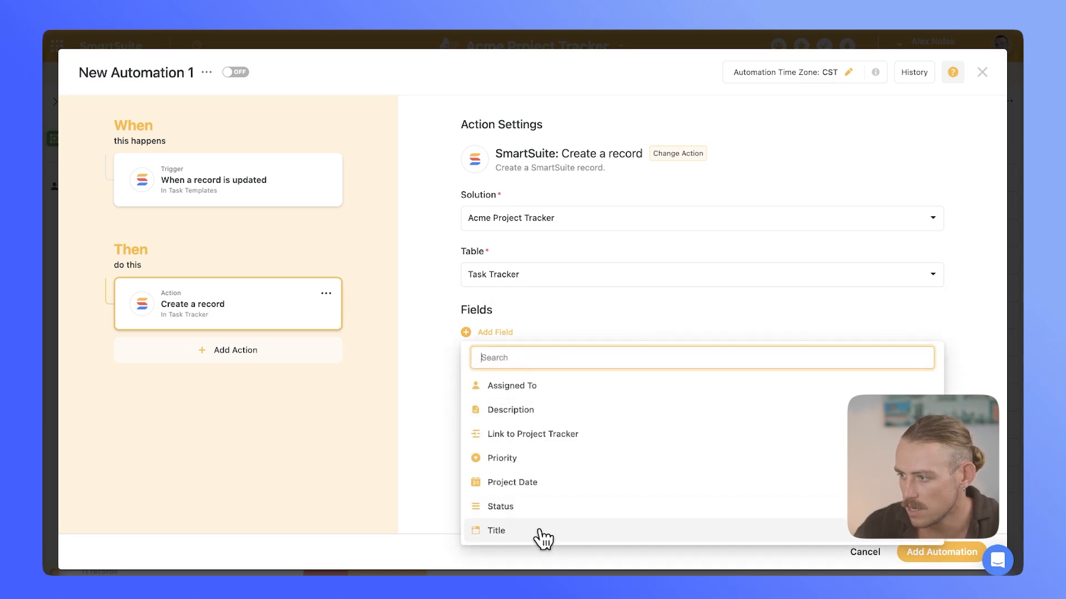
{"action": "left_click", "coordinate": [543, 534]}
{"action": "left_click", "coordinate": [934, 358]}
{"action": "scroll", "coordinate": [865, 222], "scroll_direction": "down", "scroll_amount": 5}
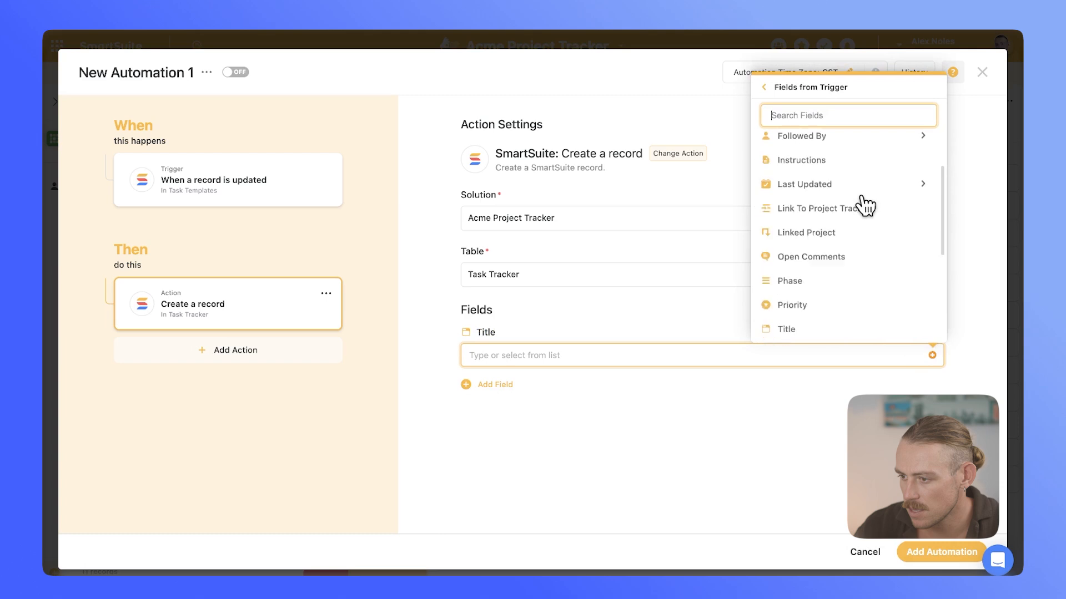
{"action": "left_click", "coordinate": [813, 257]}
{"action": "left_click", "coordinate": [497, 384]}
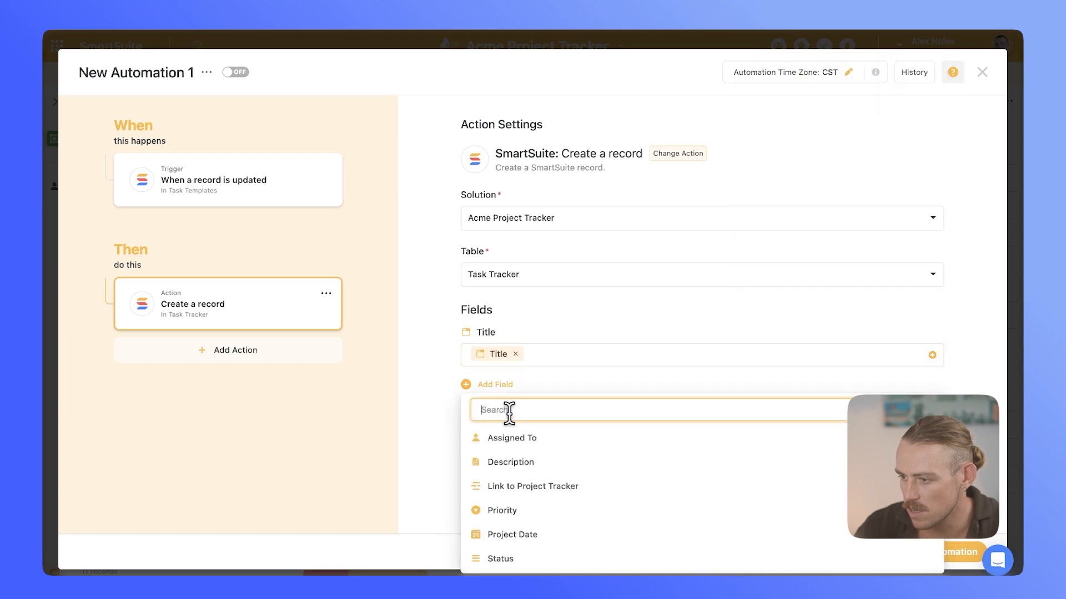
{"action": "left_click", "coordinate": [542, 447]}
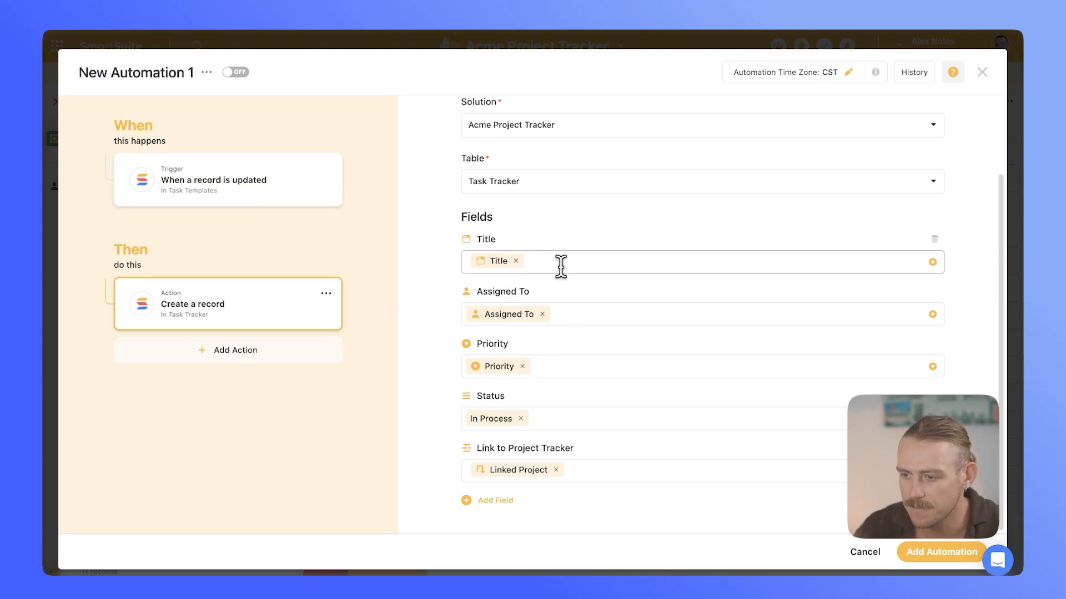
Add a Find records action that looks for a single record in the Project Tracker table
{"action": "left_click", "coordinate": [273, 359]}
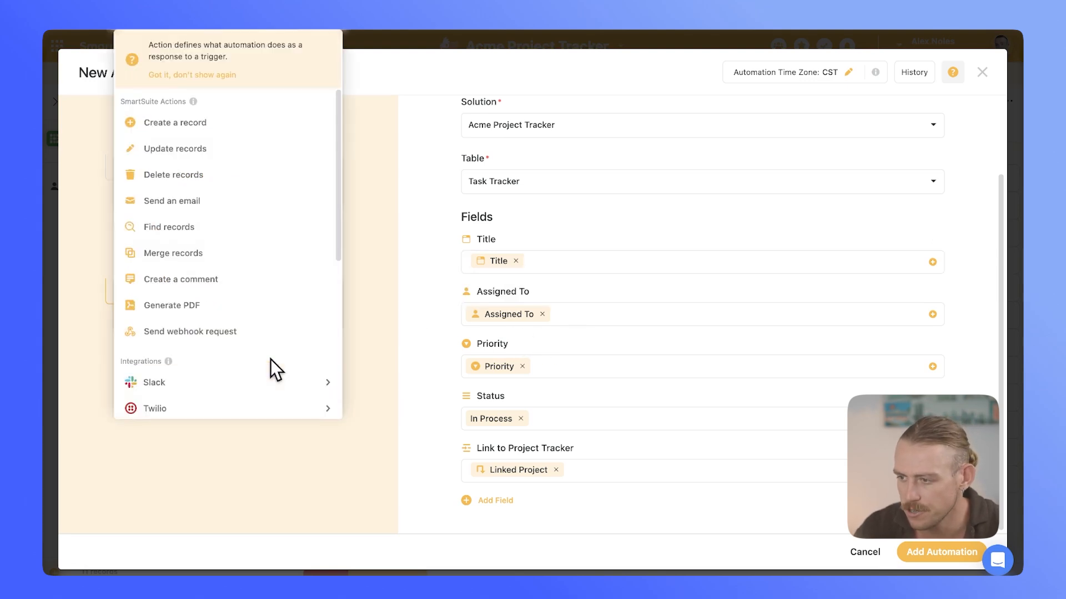
{"action": "left_click", "coordinate": [214, 230]}
{"action": "left_click", "coordinate": [556, 281]}
{"action": "left_click", "coordinate": [526, 400]}
{"action": "left_click", "coordinate": [797, 210]}
{"action": "scroll", "coordinate": [682, 400], "scroll_direction": "down", "scroll_amount": 1}
Add a search condition requiring Title to be Equal to the trigger's Linked Project value
{"action": "left_click", "coordinate": [487, 493]}
{"action": "scroll", "coordinate": [602, 433], "scroll_direction": "down", "scroll_amount": 1}
{"action": "type", "text": "link"}
{"action": "key", "text": "BackSpace"}
{"action": "key", "text": "BackSpace"}
{"action": "type", "text": "tit"}
{"action": "left_click", "coordinate": [583, 555]}
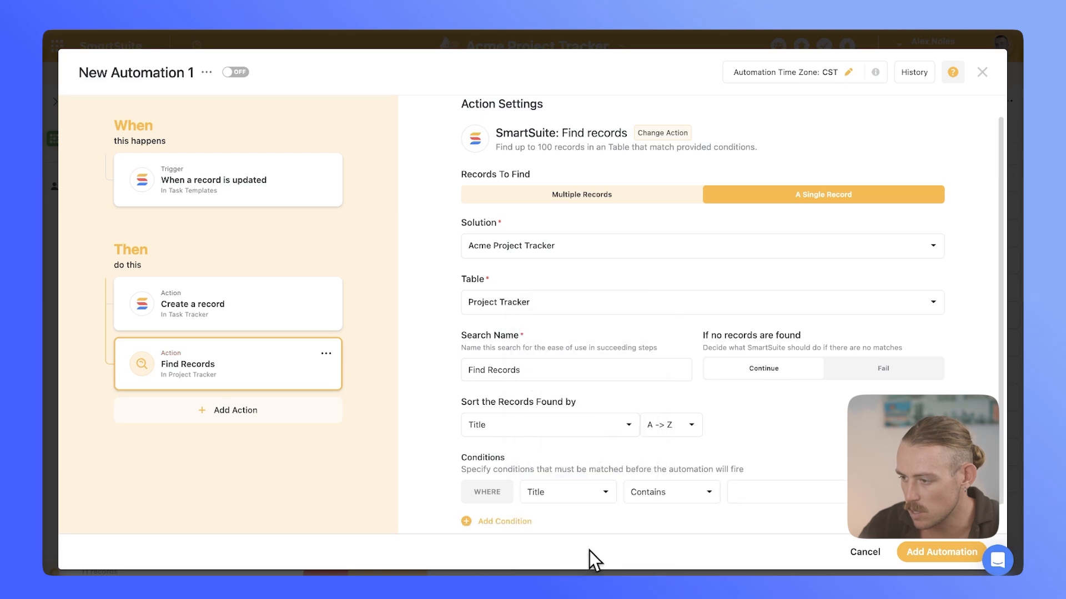
{"action": "left_click", "coordinate": [716, 500]}
{"action": "left_click", "coordinate": [685, 396]}
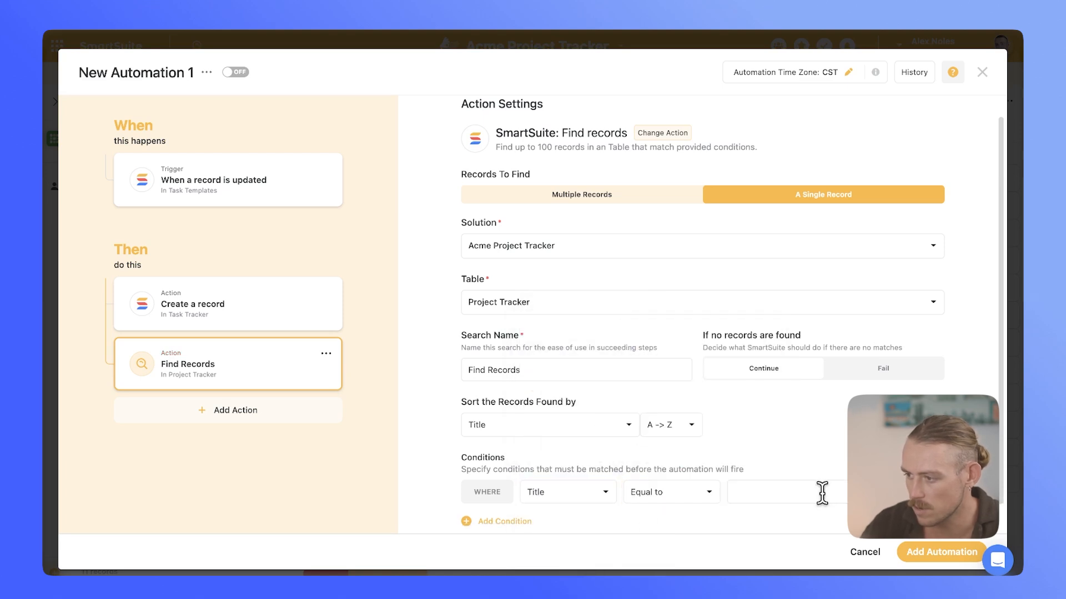
{"action": "left_click", "coordinate": [805, 493]}
{"action": "left_click", "coordinate": [820, 454]}
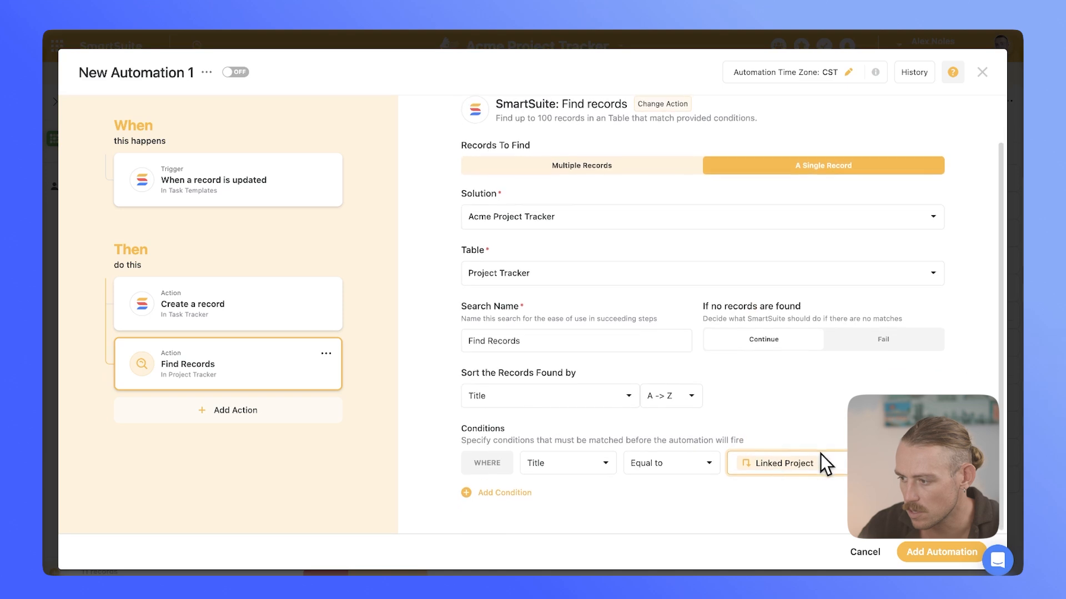
Add an Update records action for the Project Tracker record returned by the Find records action
{"action": "left_click", "coordinate": [245, 416]}
{"action": "mouse_move", "coordinate": [250, 417]}
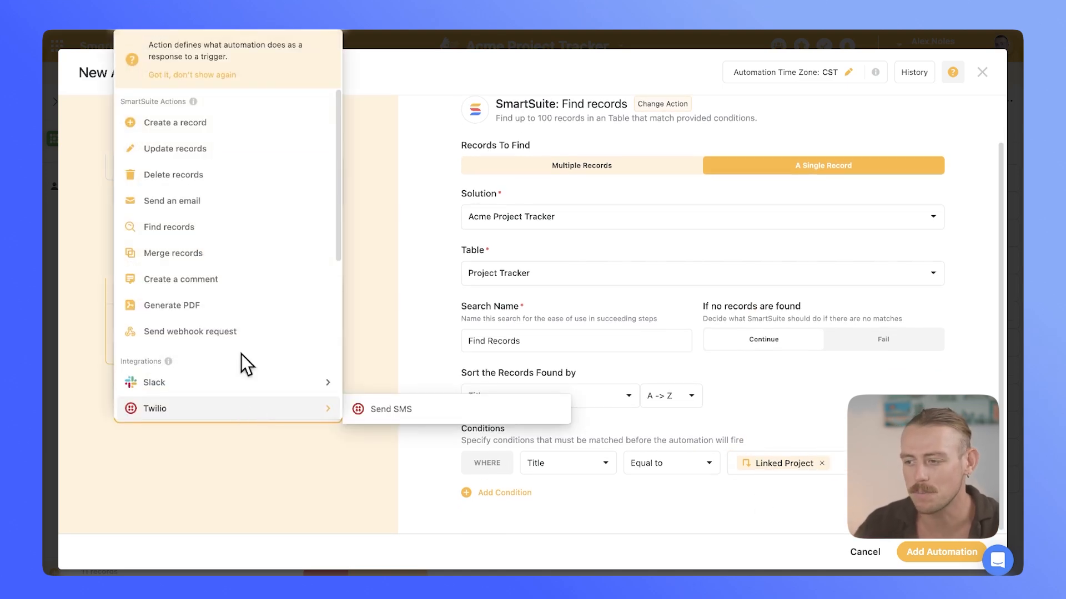
{"action": "left_click", "coordinate": [189, 149]}
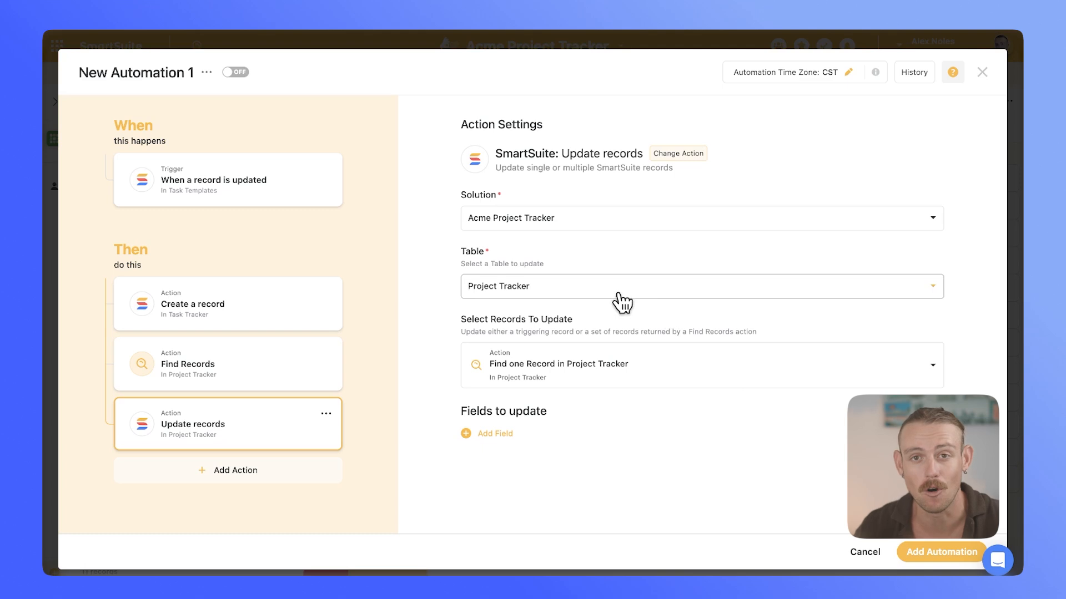
Add Link to Task Templates to the Update records action's fields, change its Replace Value option, and leave the automations
{"action": "left_click", "coordinate": [471, 435]}
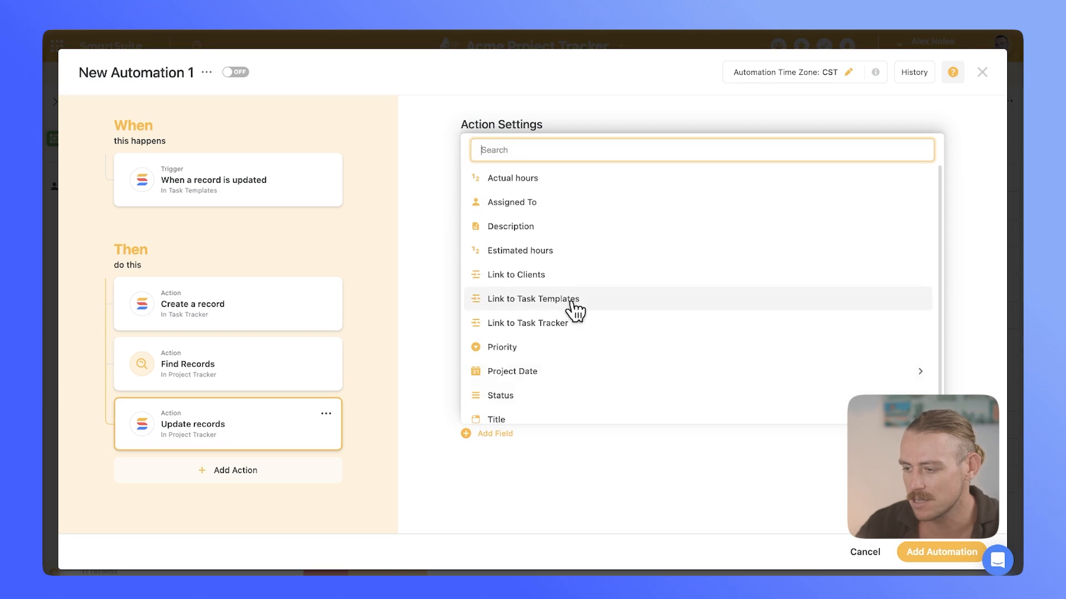
{"action": "left_click", "coordinate": [604, 303]}
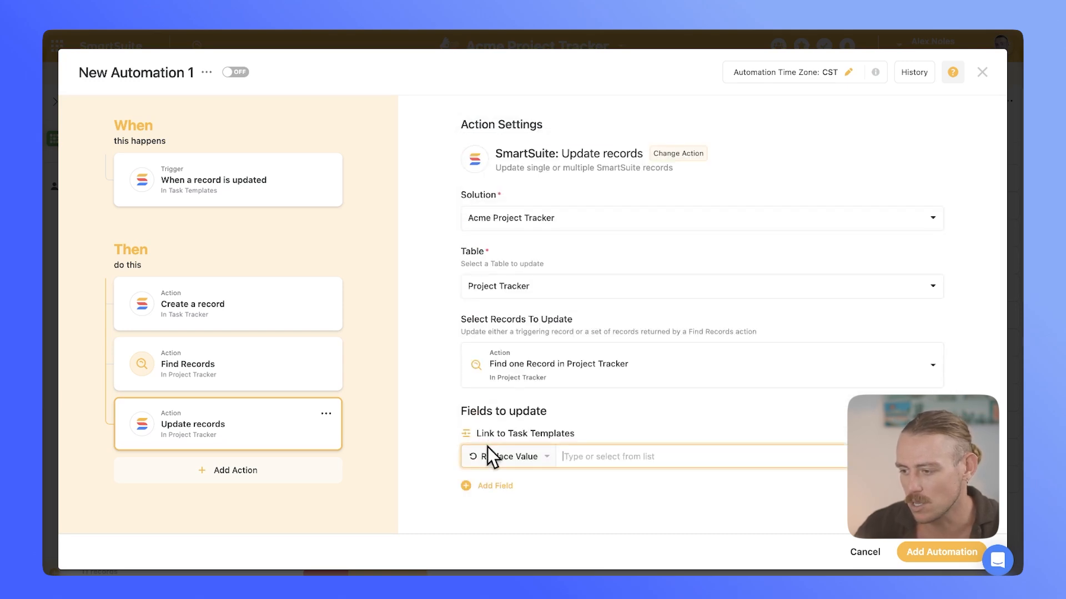
{"action": "left_click", "coordinate": [542, 456]}
{"action": "left_click", "coordinate": [531, 482]}
{"action": "left_click", "coordinate": [518, 561]}
{"action": "left_click", "coordinate": [551, 490]}
{"action": "left_click", "coordinate": [551, 491]}
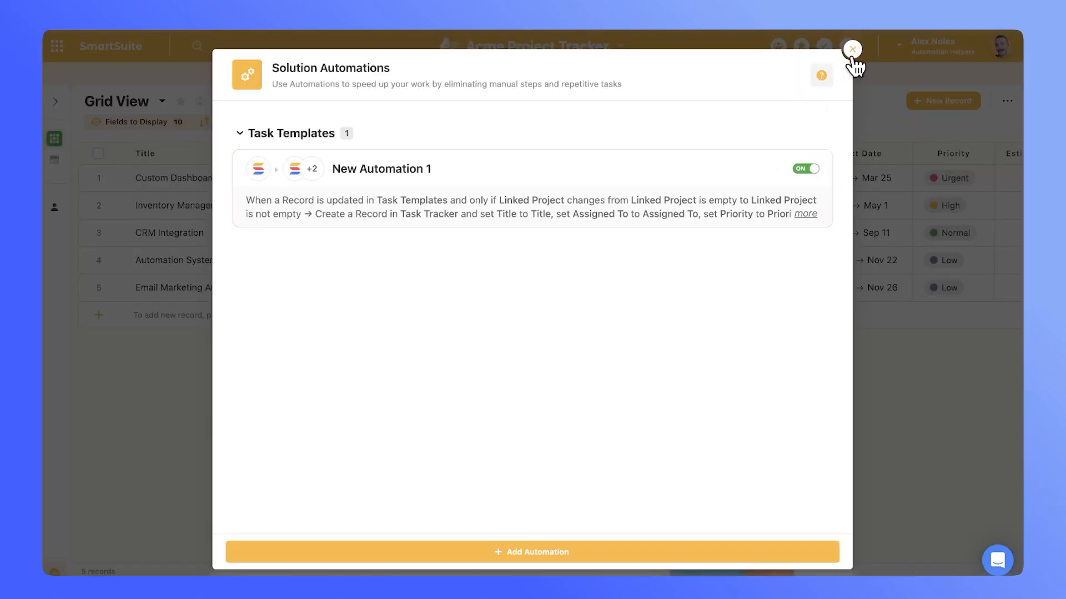
{"action": "left_click", "coordinate": [851, 52]}
Set the CRM Integration project's status to Onboarding and open the Task Tracker table to check its tasks
{"action": "left_click", "coordinate": [590, 179]}
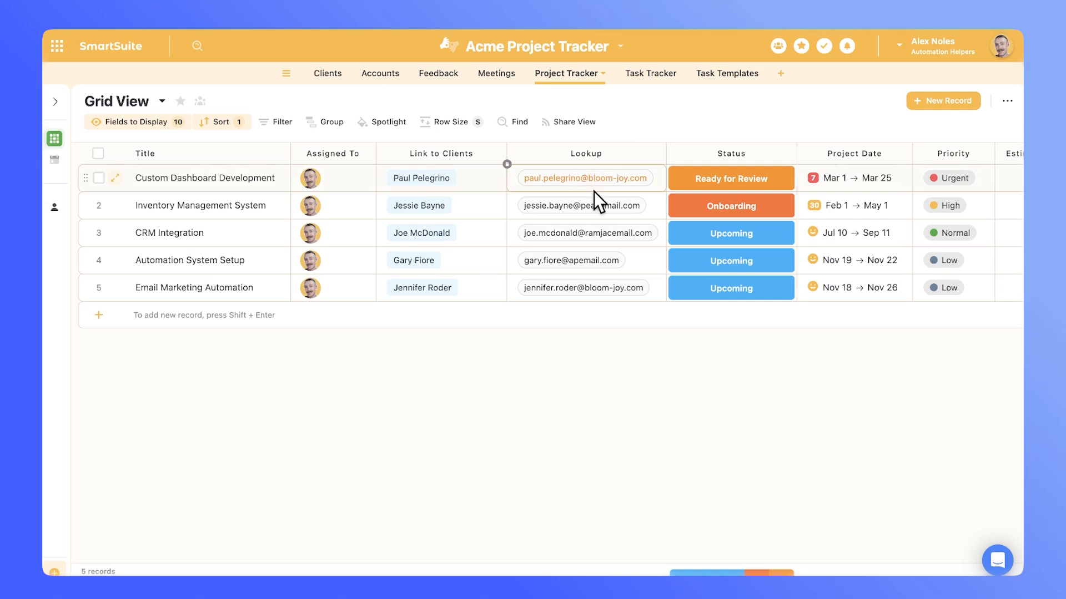
{"action": "left_click", "coordinate": [789, 236]}
{"action": "left_click", "coordinate": [761, 299]}
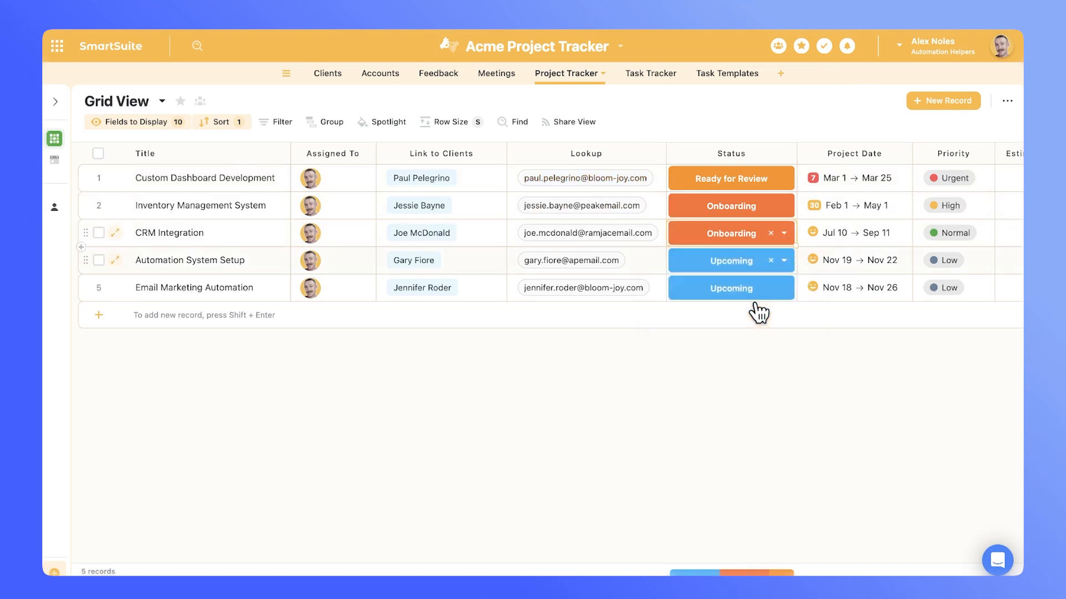
{"action": "left_click", "coordinate": [658, 77]}
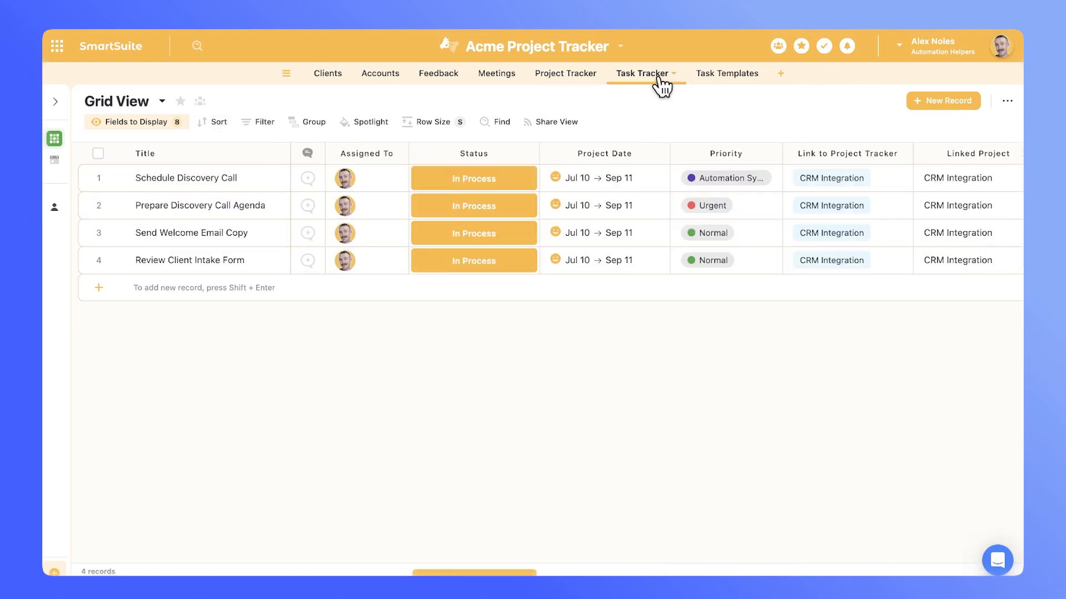